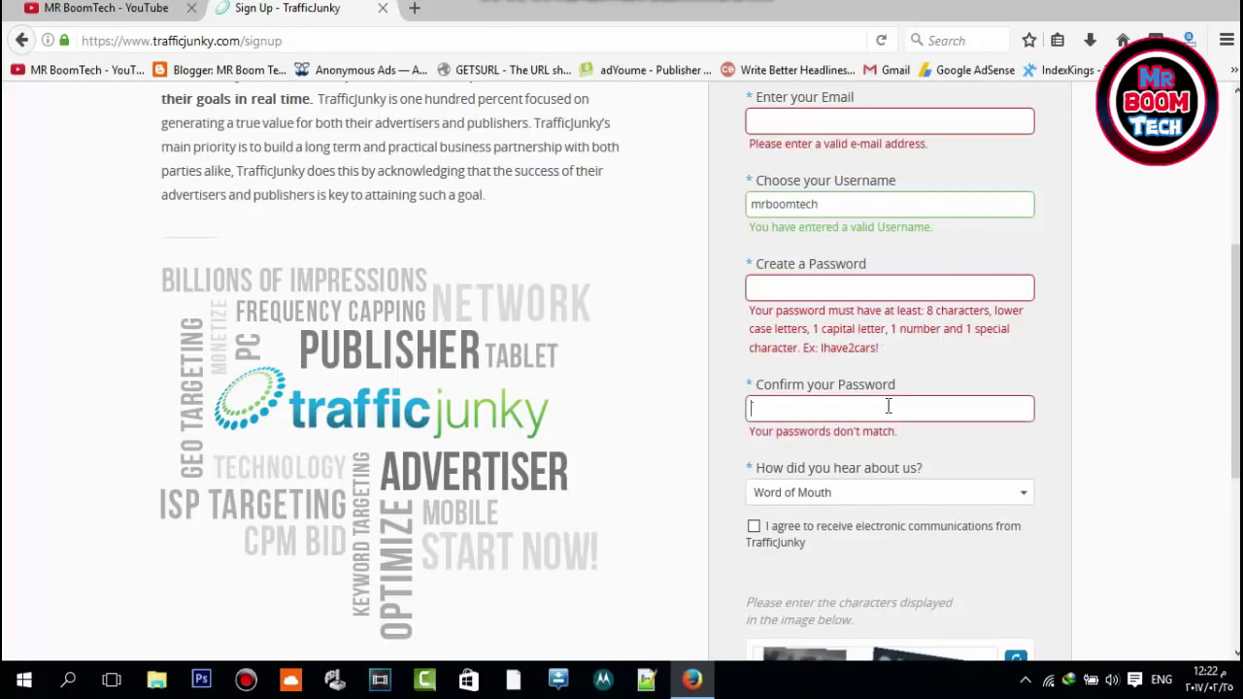
- Choose Word of Mouth as the referral source and agree to receive electronic communications from TrafficJunky
click(834, 497)
click(802, 489)
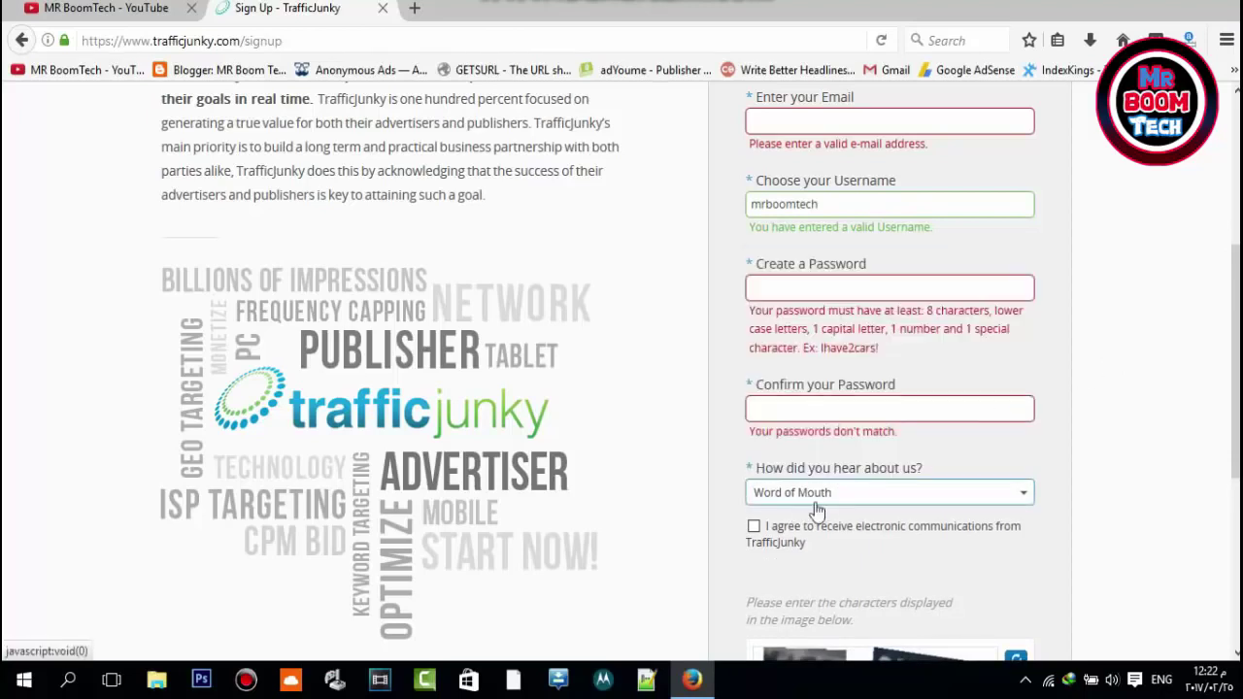
click(841, 504)
click(841, 507)
scroll(790, 408, down, 2)
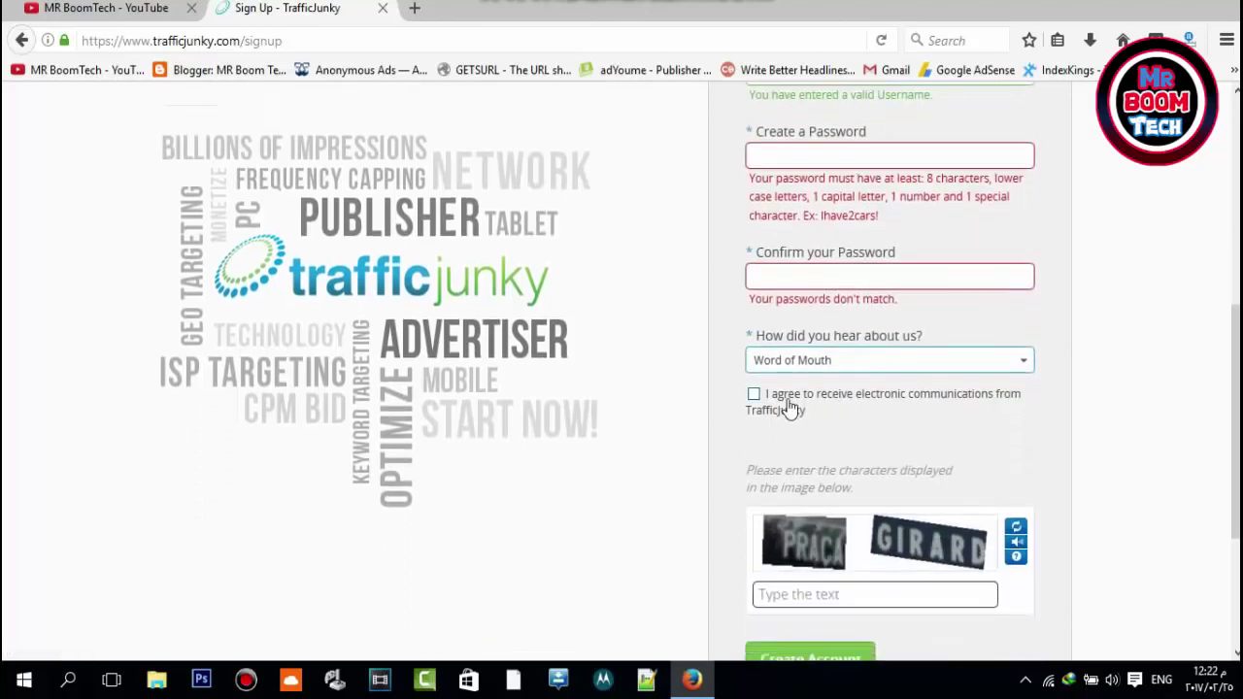
click(789, 407)
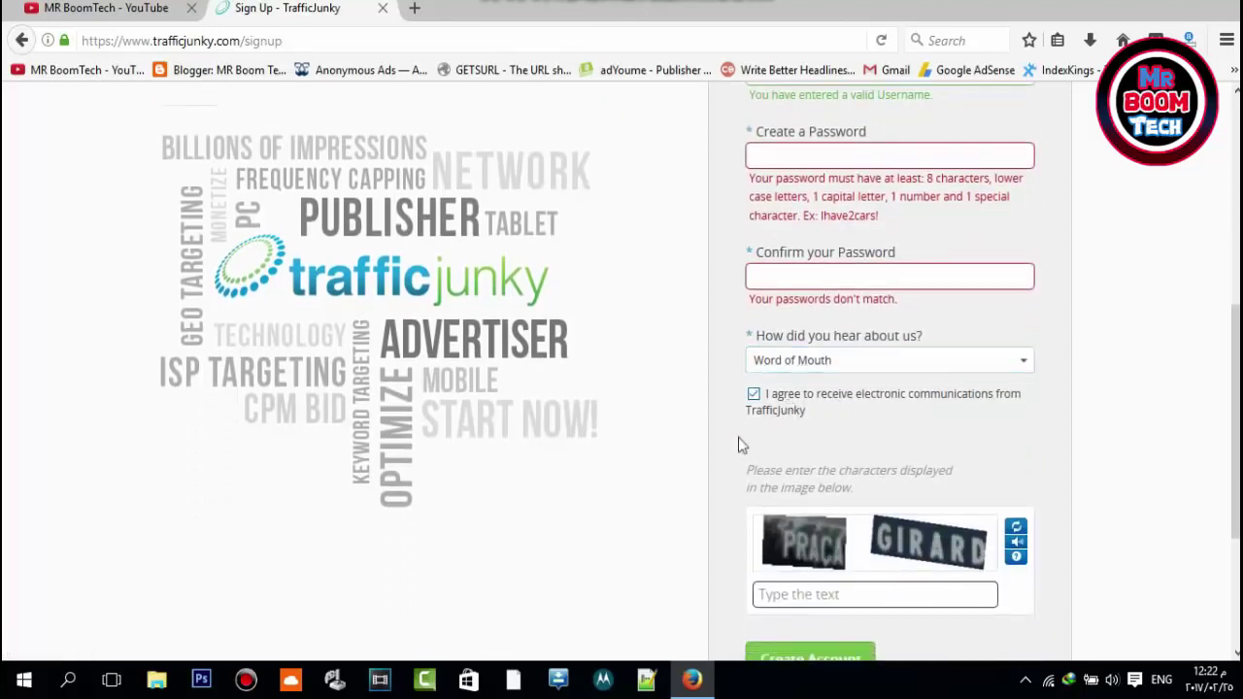
- Go to the captcha text field at the end of the sign-up form and try to create the account
click(824, 593)
scroll(826, 602, down, 1)
scroll(777, 543, down, 2)
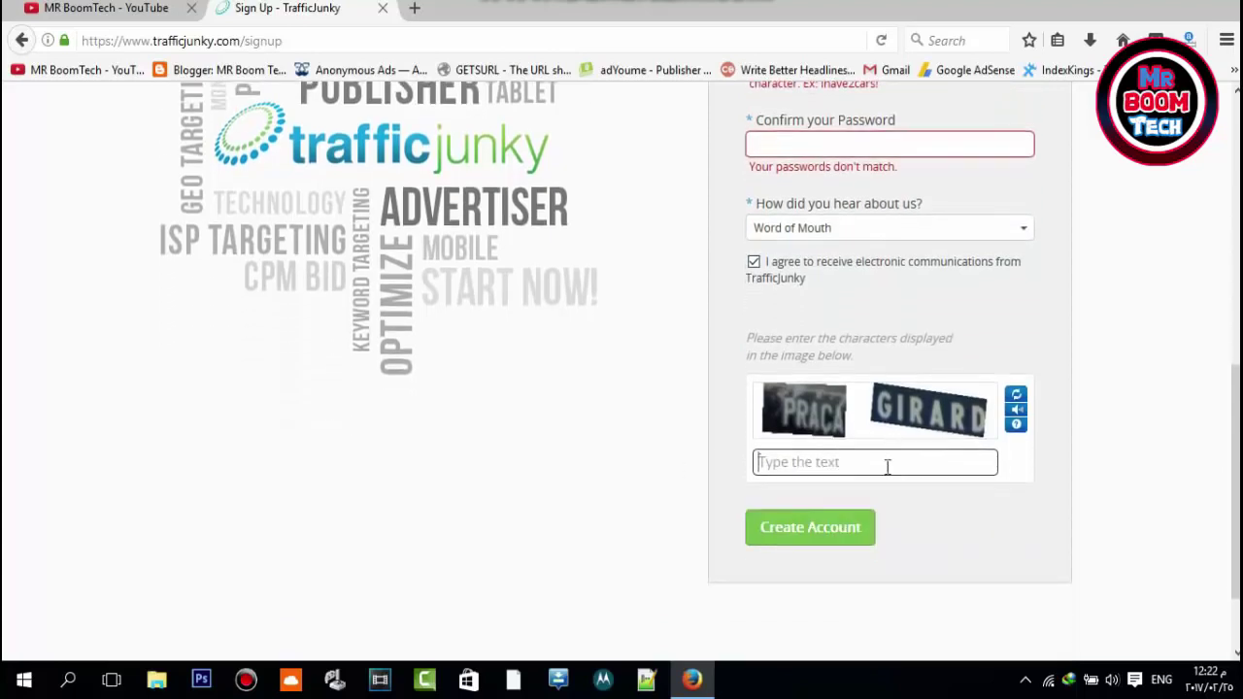
click(813, 527)
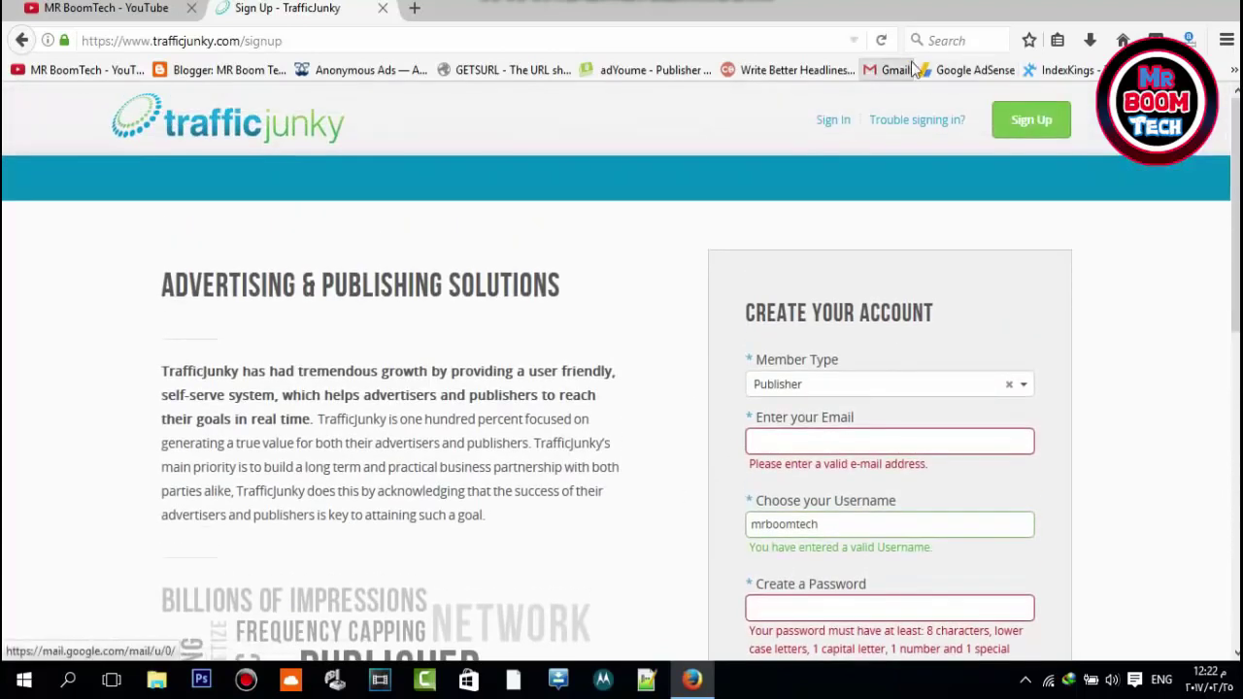
- Leave the sign-up form and sign in to the existing TrafficJunky publisher account
click(832, 124)
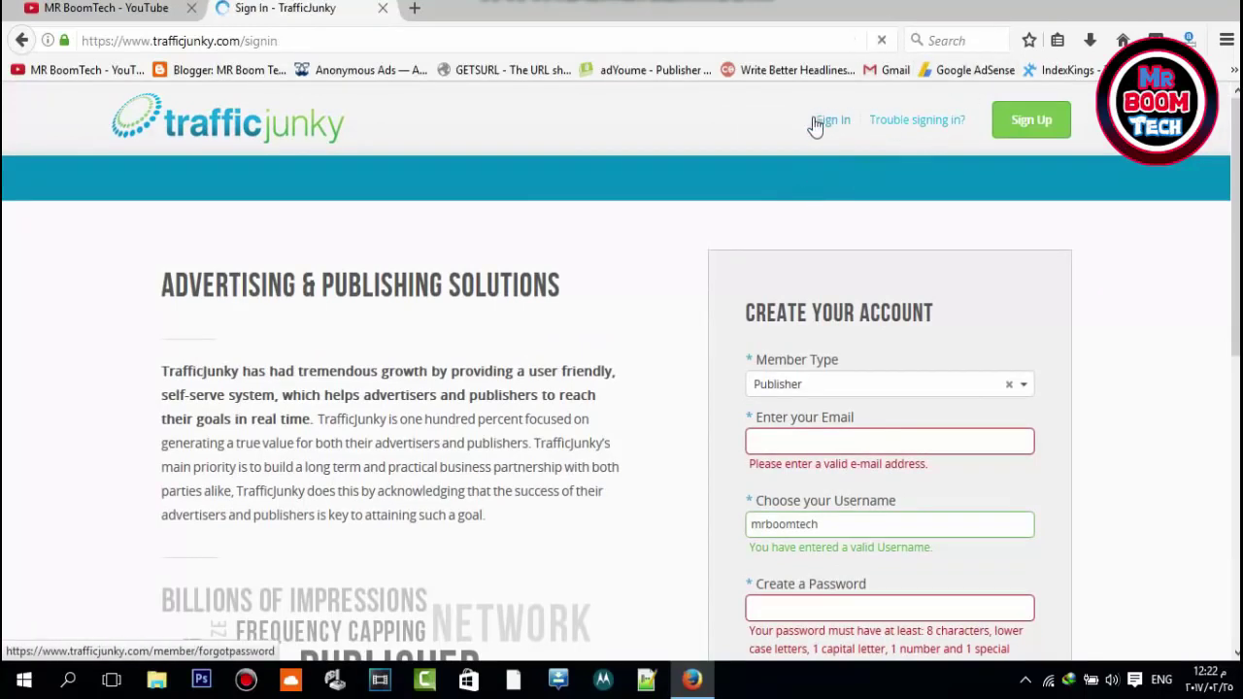
click(802, 488)
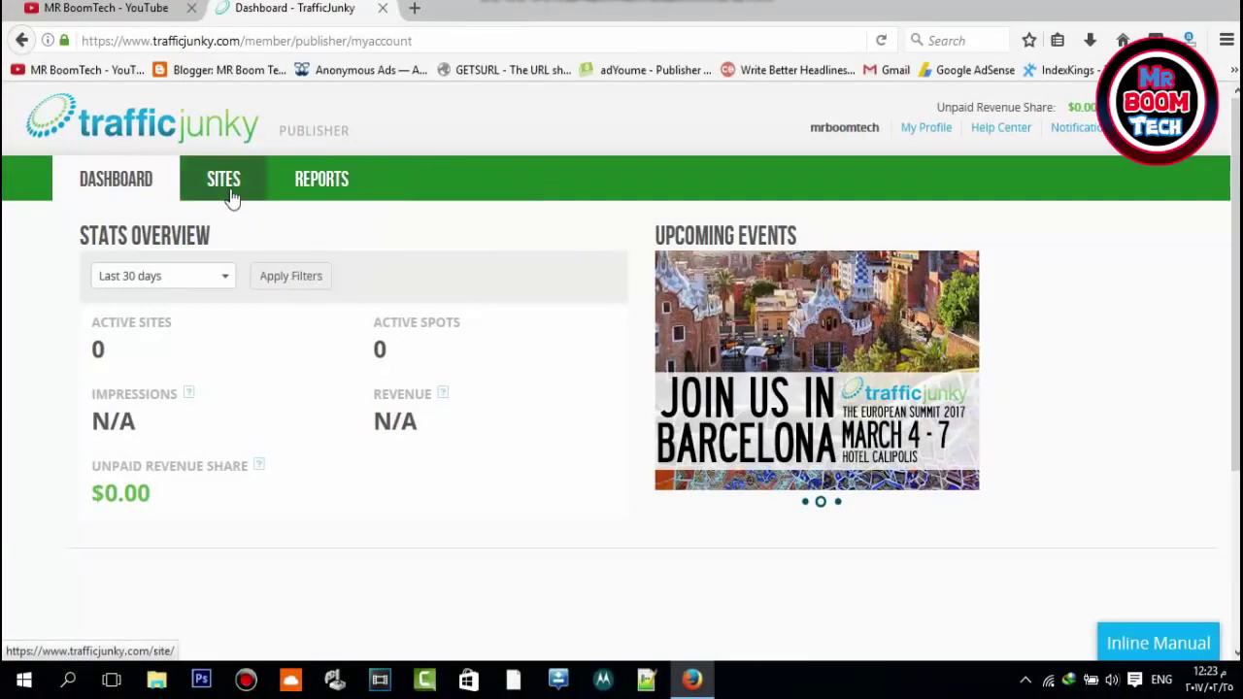
mouse_move(326, 200)
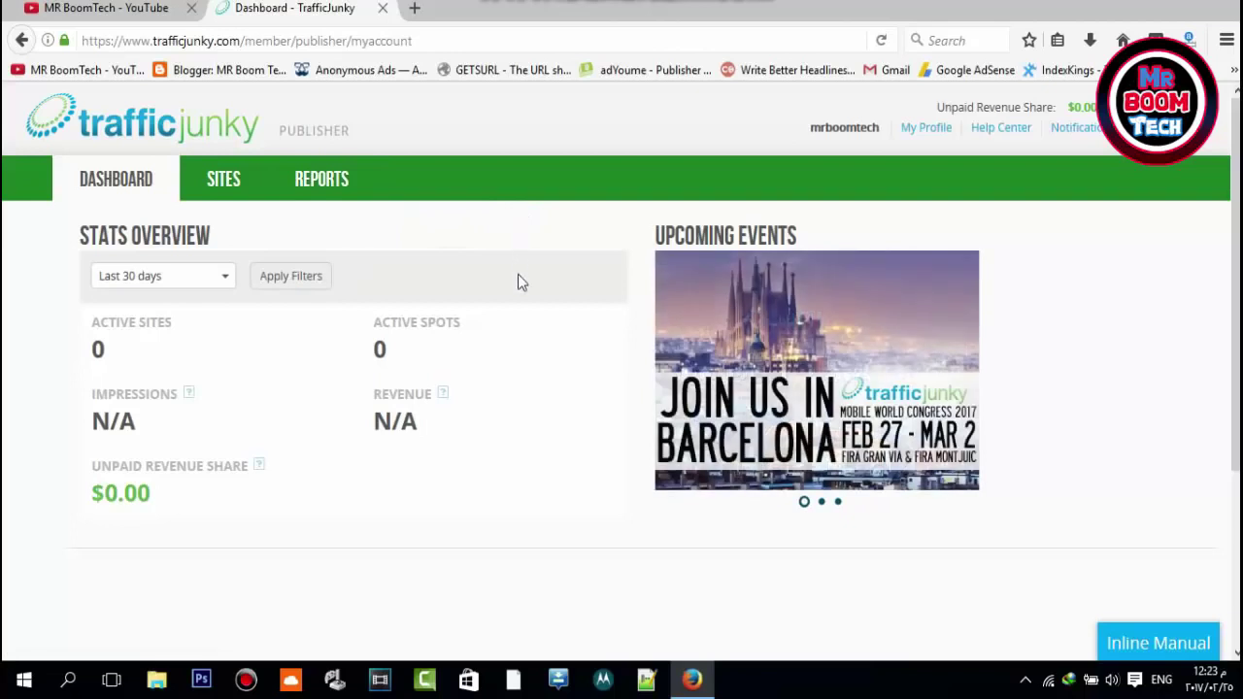
- Open the account profile and review its basic info, address and payment sections, including the VAT number field
click(923, 131)
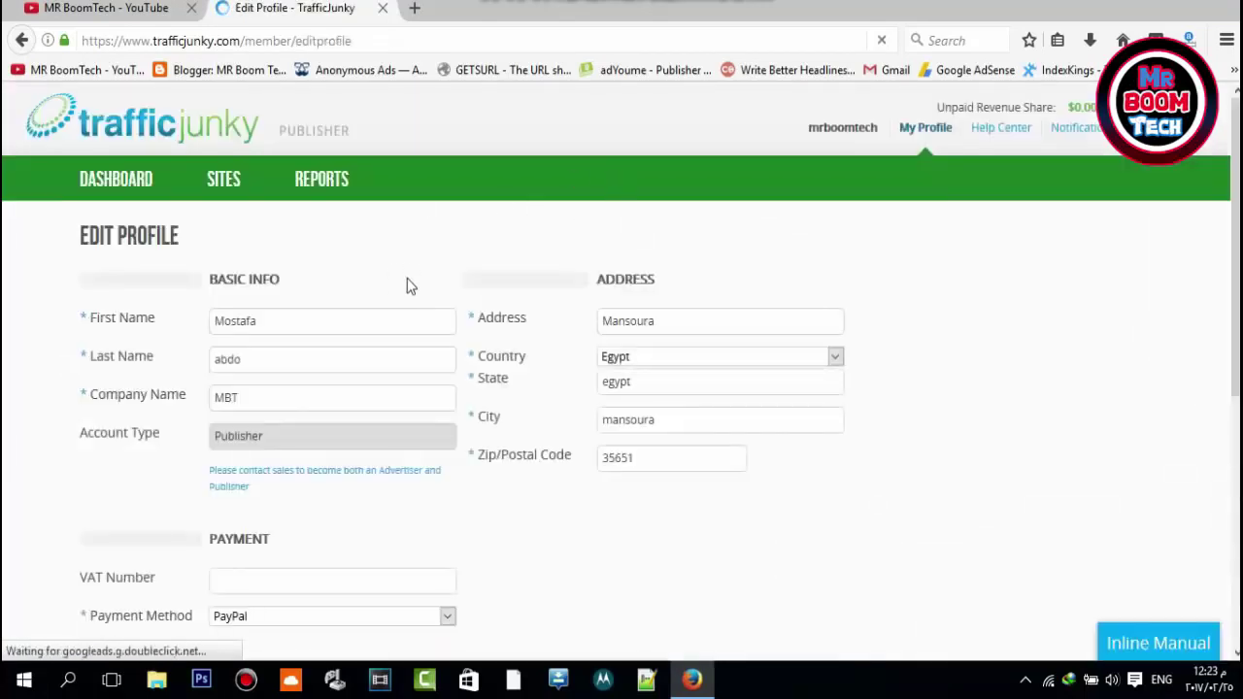
scroll(559, 361, down, 5)
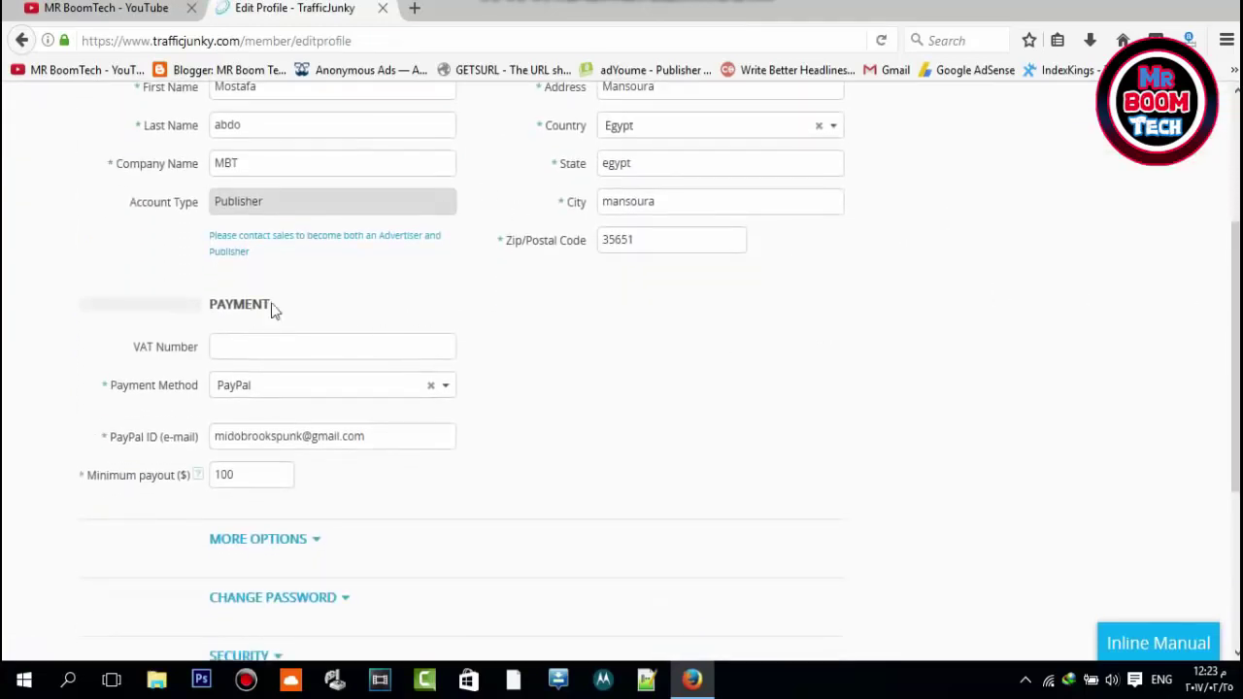
scroll(408, 277, up, 5)
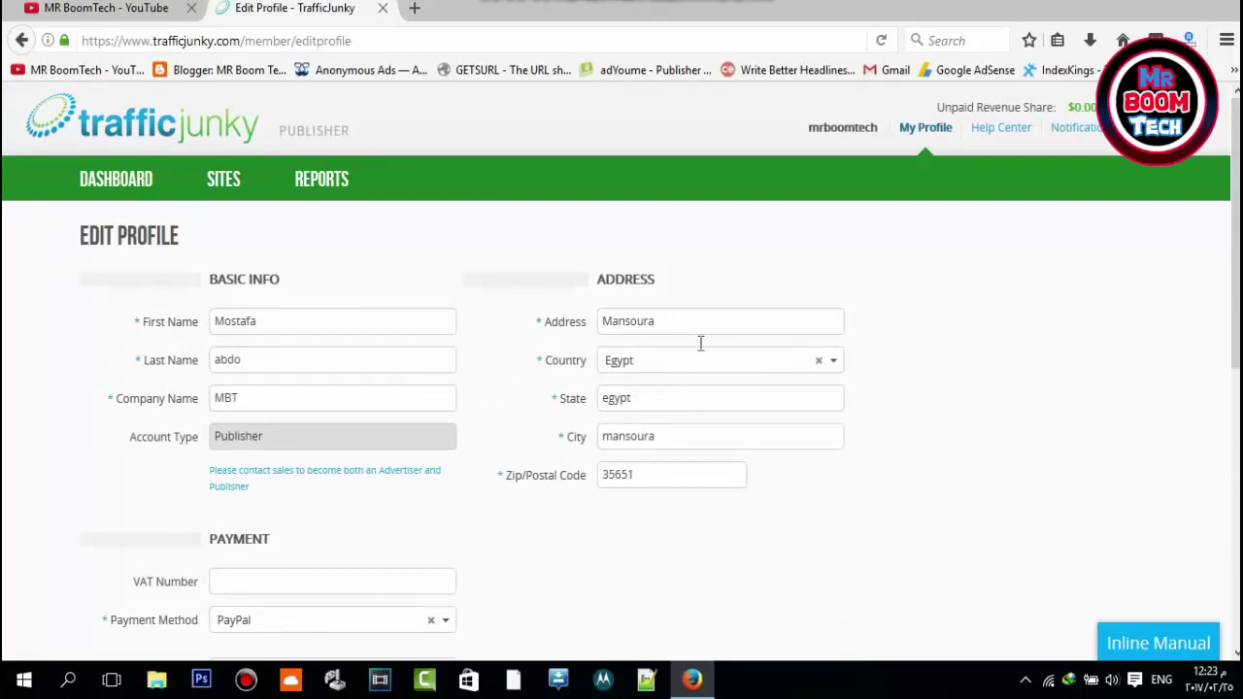
scroll(500, 432, down, 5)
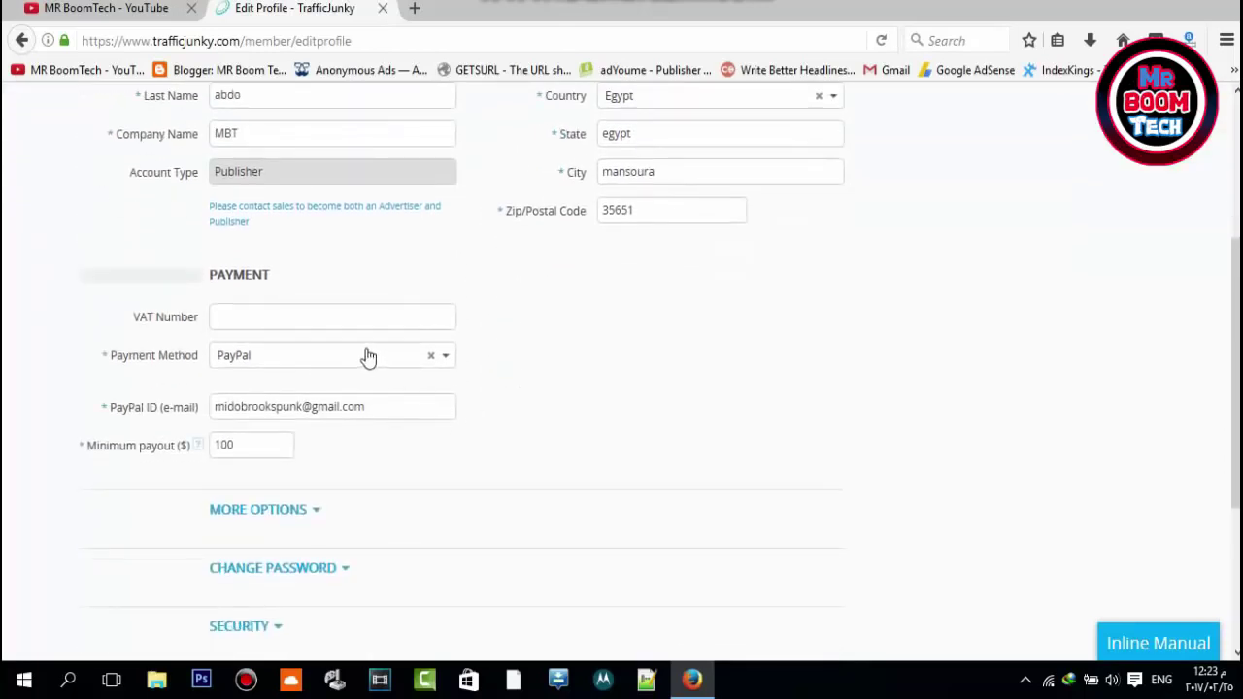
click(293, 316)
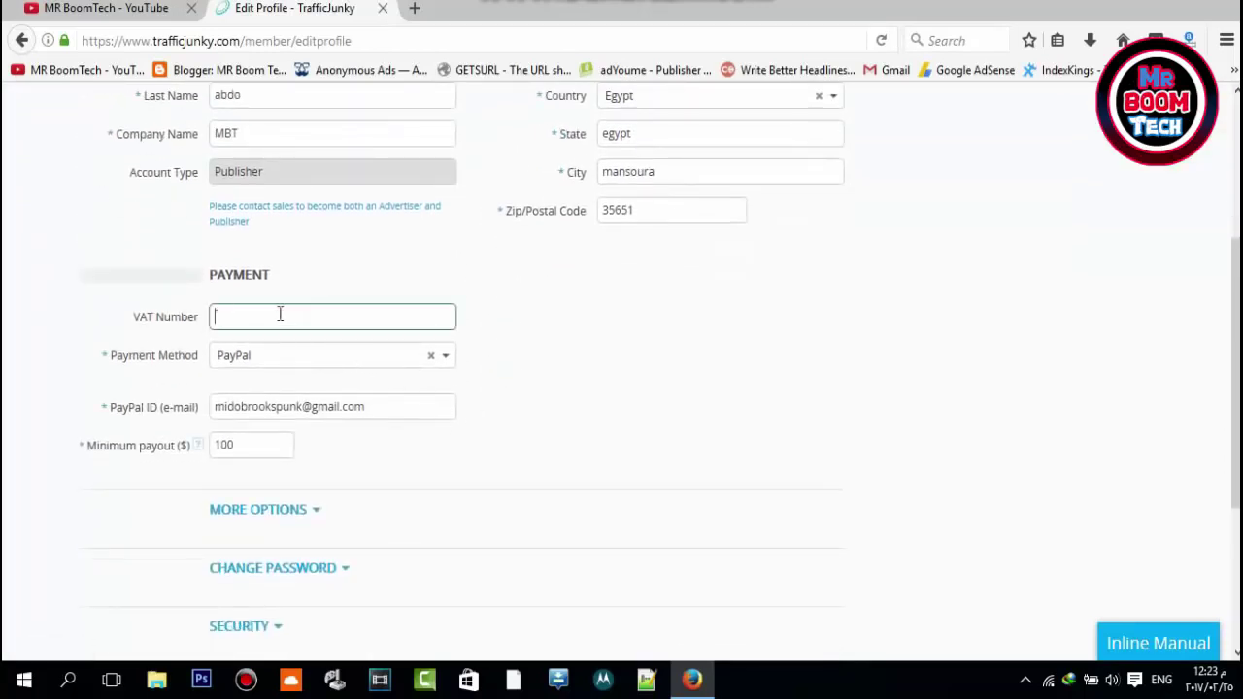
- Examine the available payment methods, keep PayPal selected, and check the PayPal ID and minimum payout fields
click(260, 359)
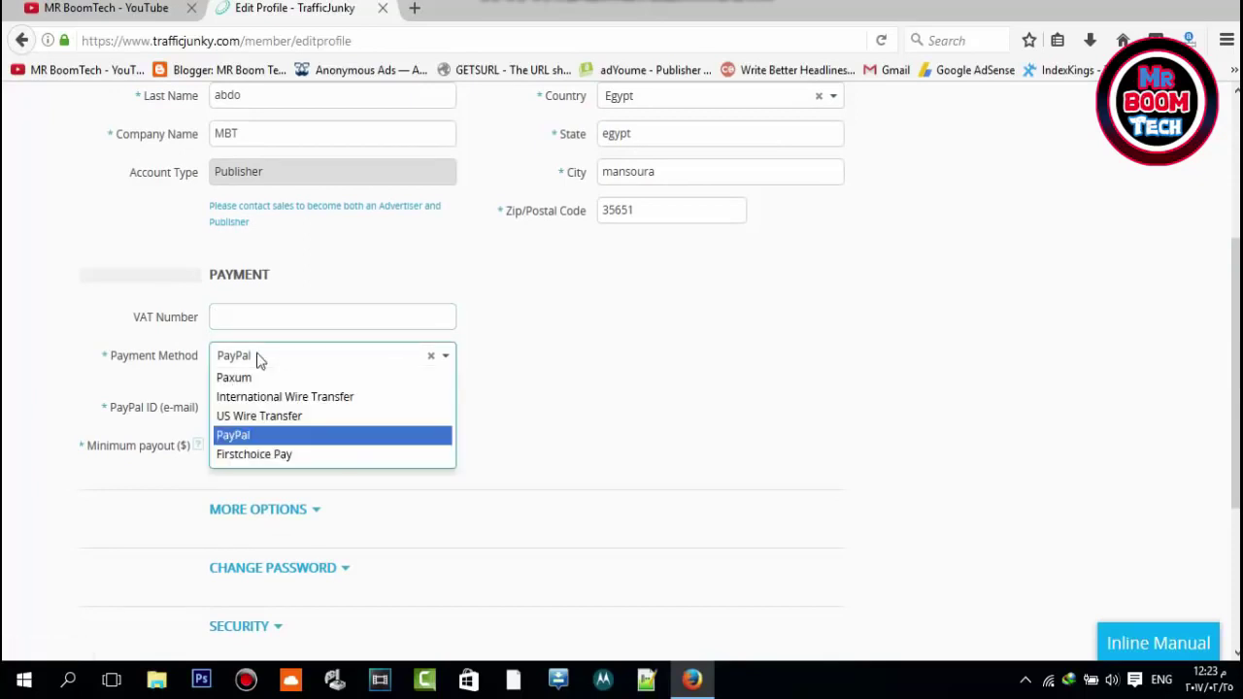
click(330, 435)
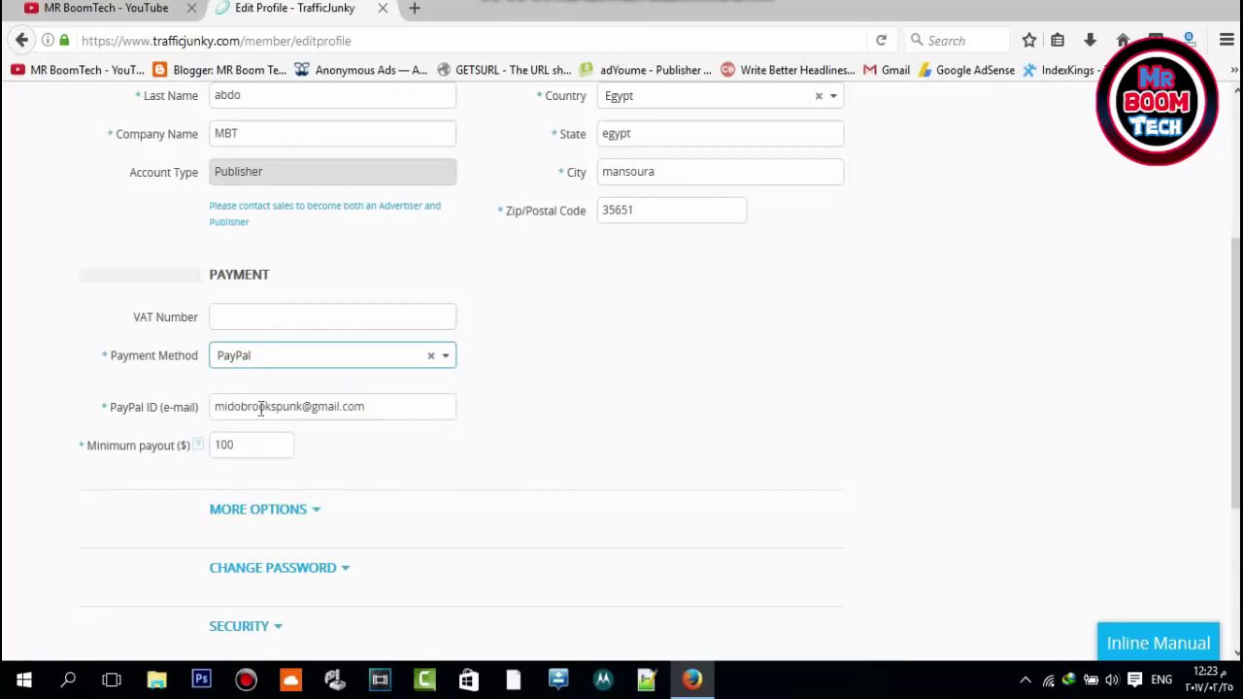
click(275, 370)
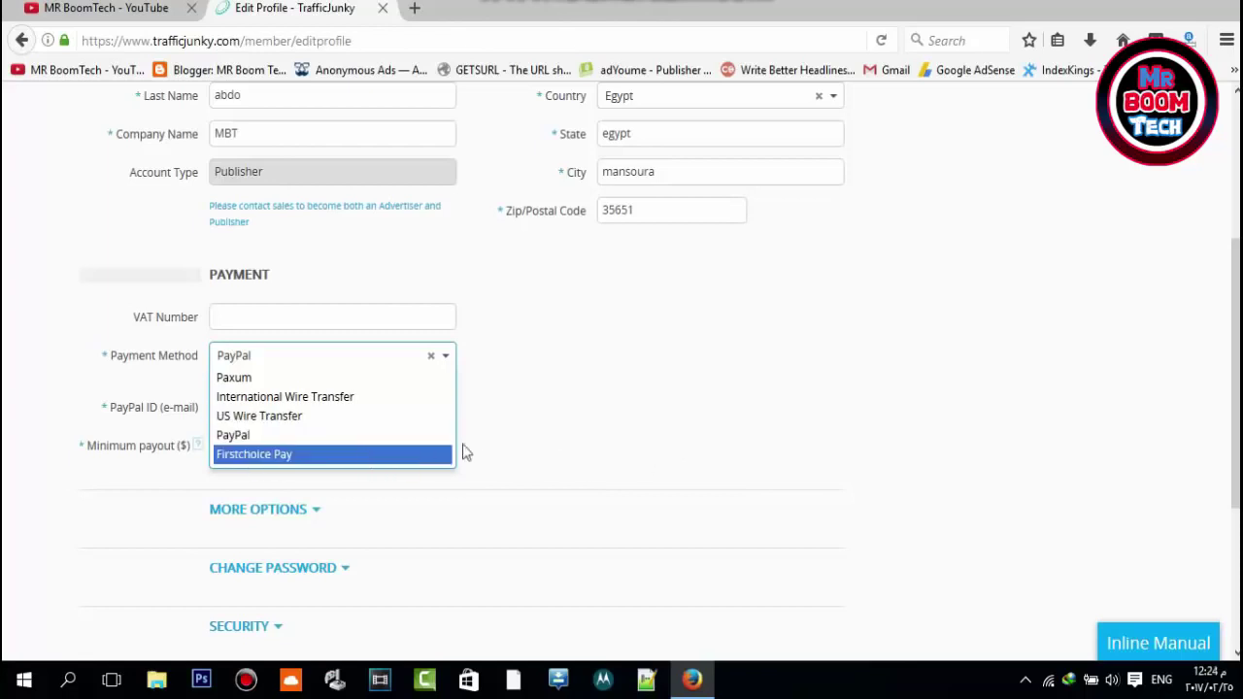
click(271, 433)
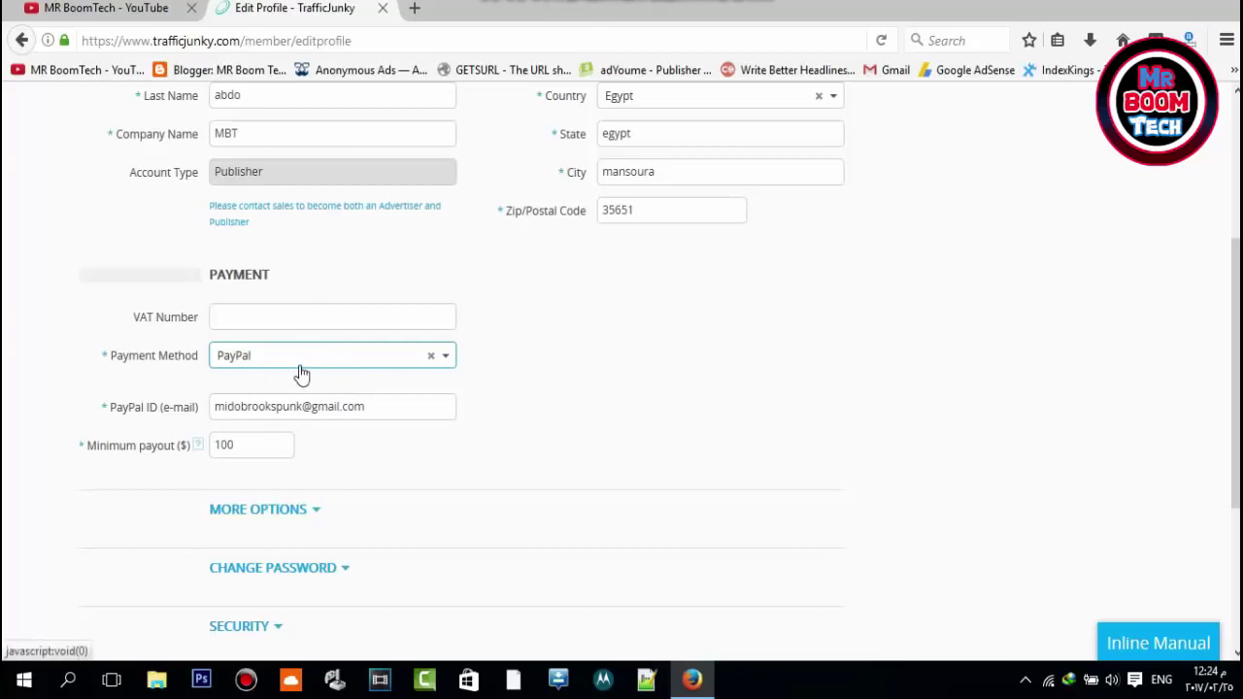
drag(214, 405, 249, 439)
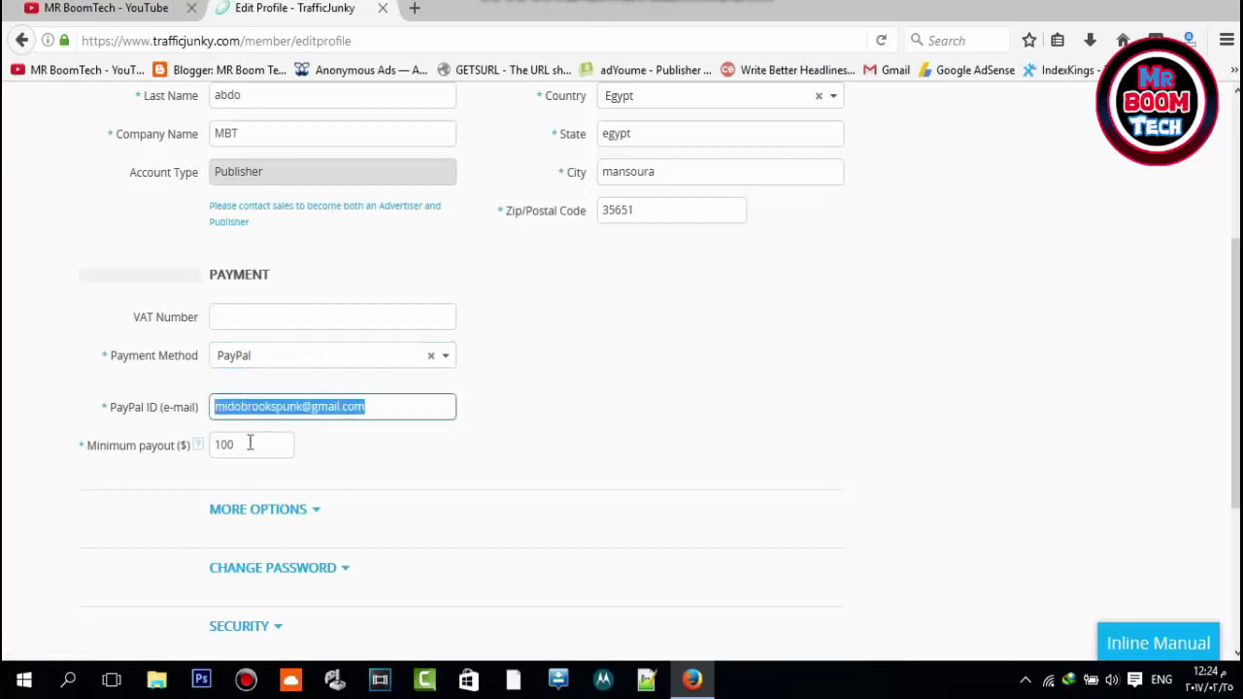
click(249, 443)
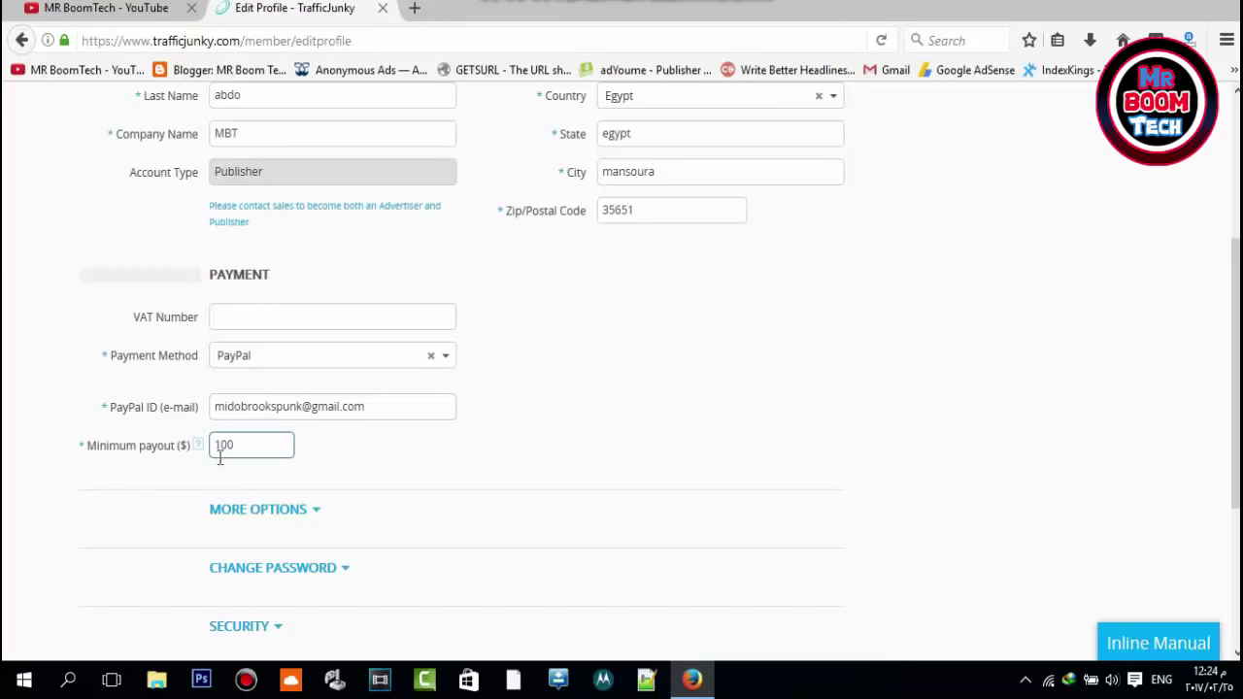
scroll(352, 447, down, 5)
scroll(383, 427, up, 10)
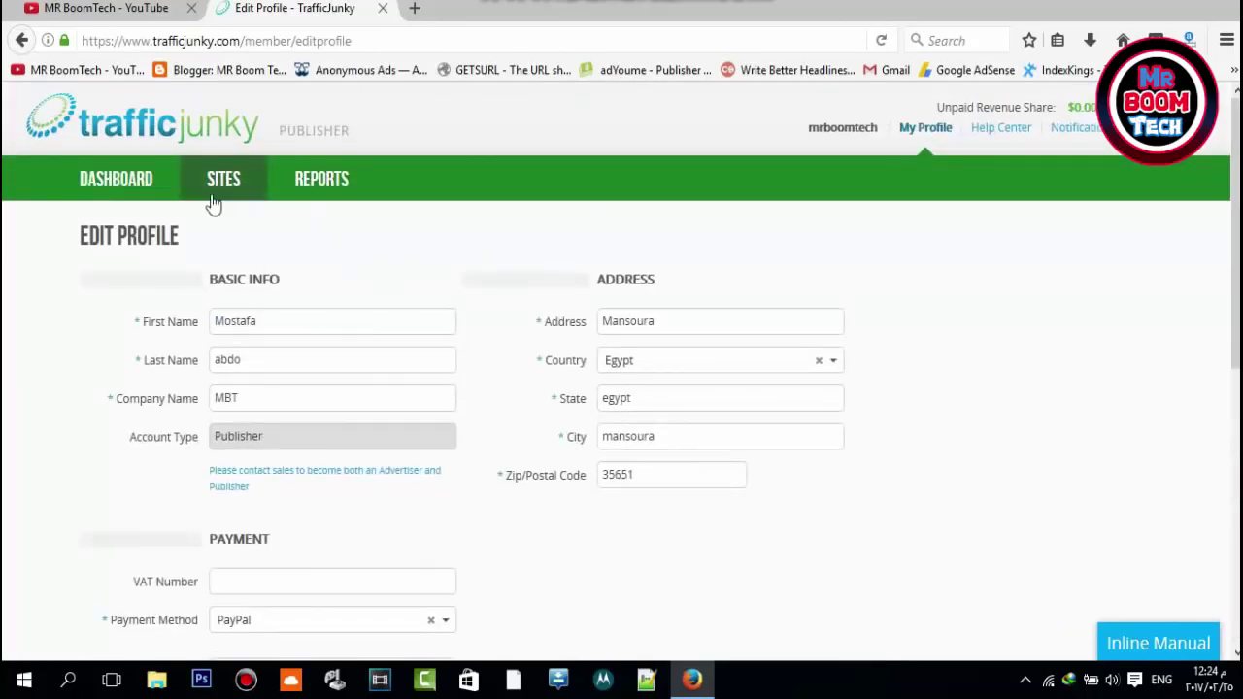
- Open the list of the publisher's sites and review the entries with their verification status and review notes
click(245, 193)
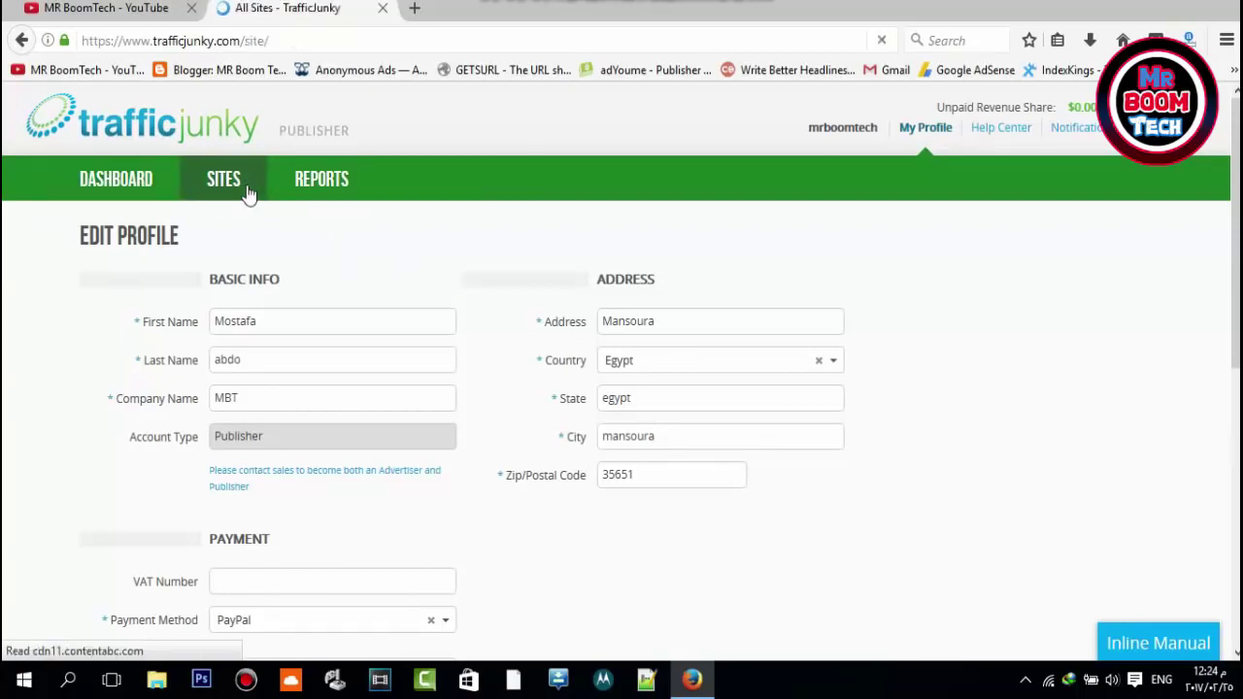
scroll(491, 398, down, 3)
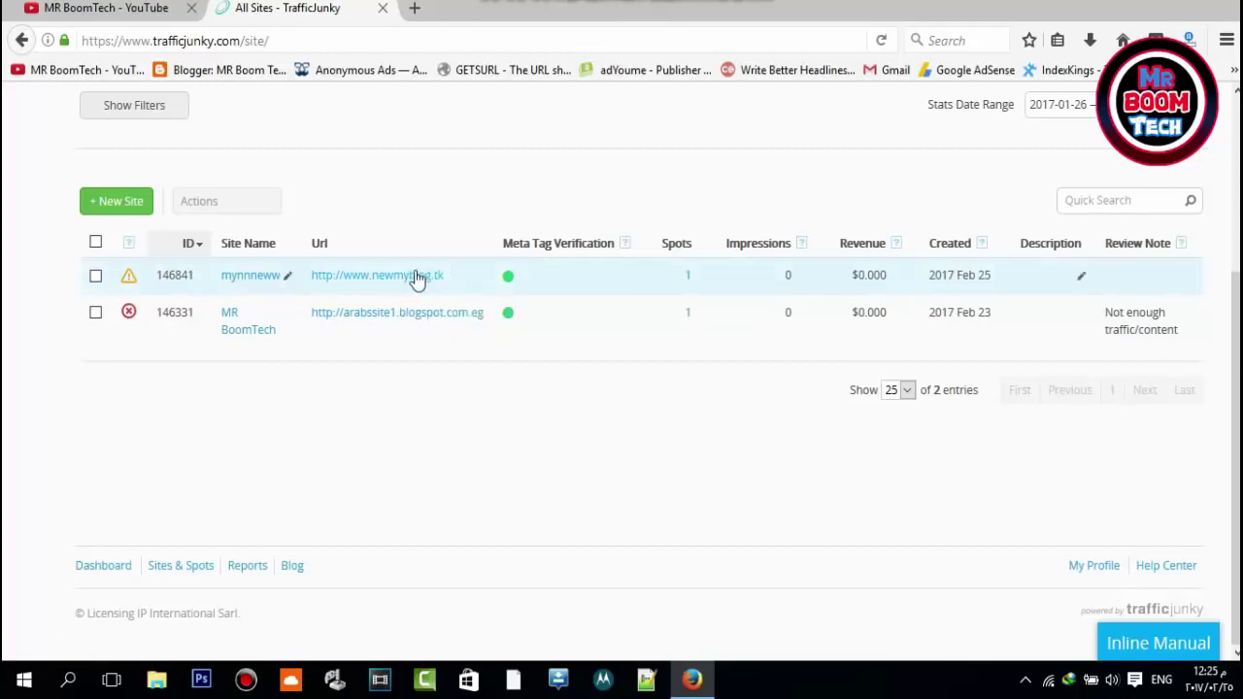
- Switch to Blogger in a new browser tab and create a blog titled "sdgvadbzx" with the address dzxbzxbzxb.blogspot.com
click(416, 9)
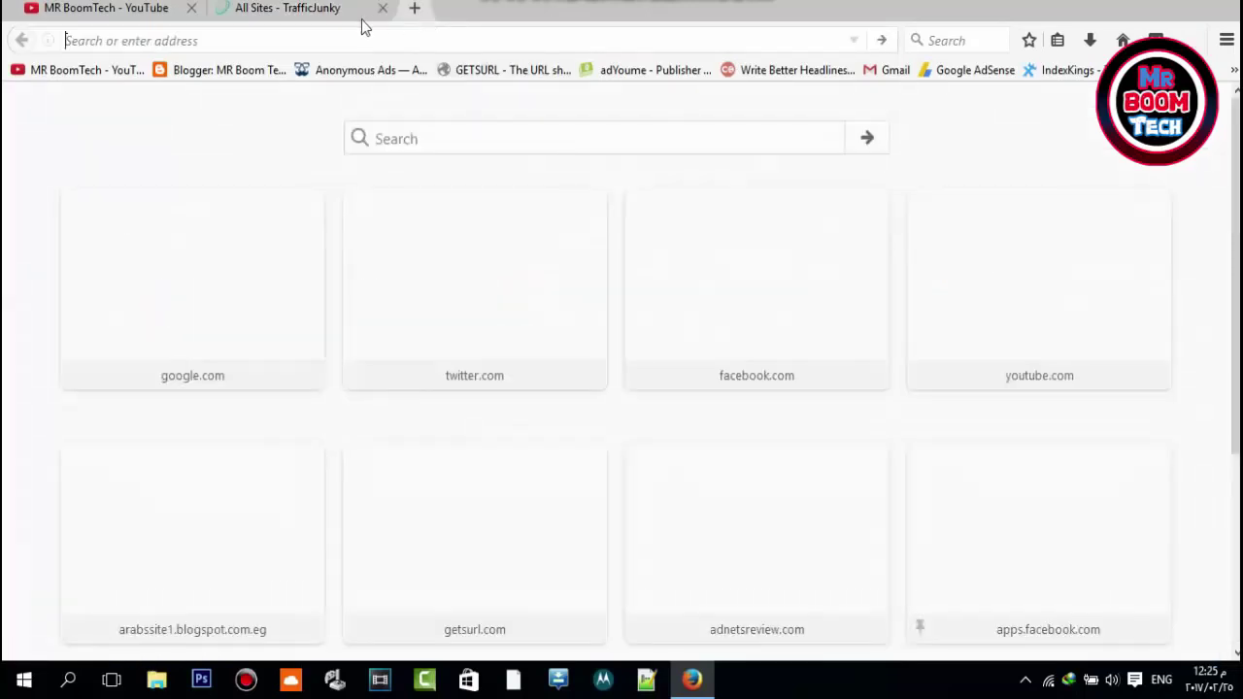
click(243, 72)
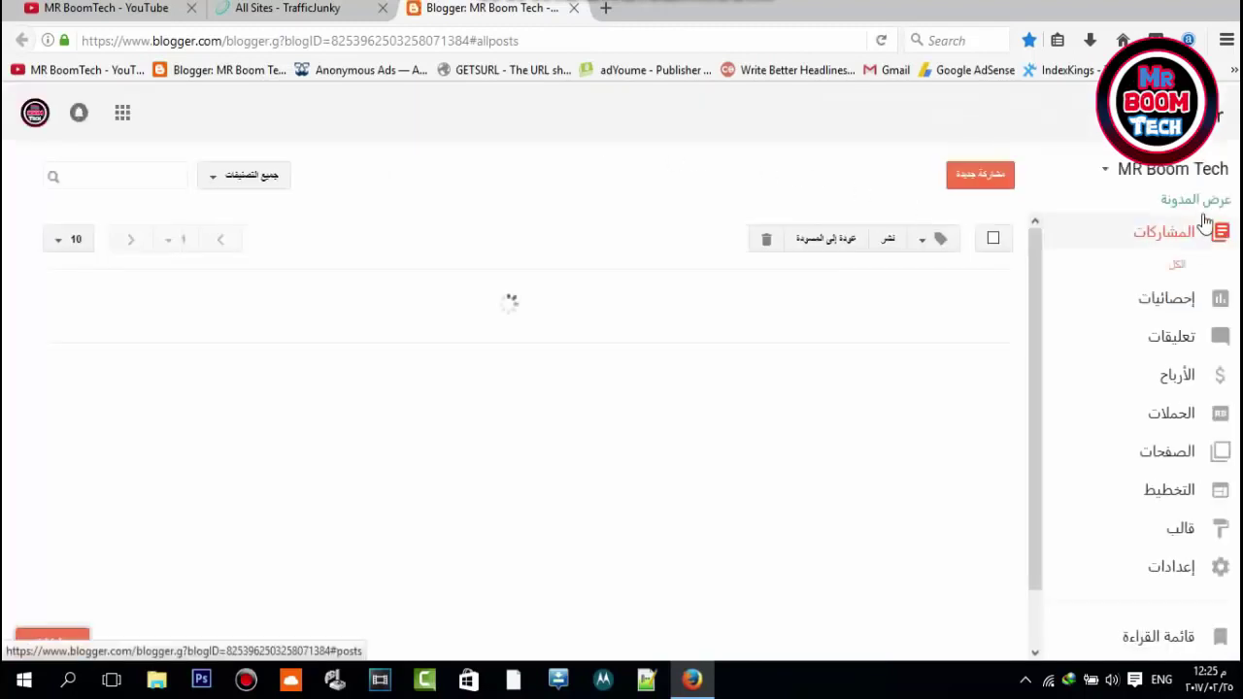
click(1166, 177)
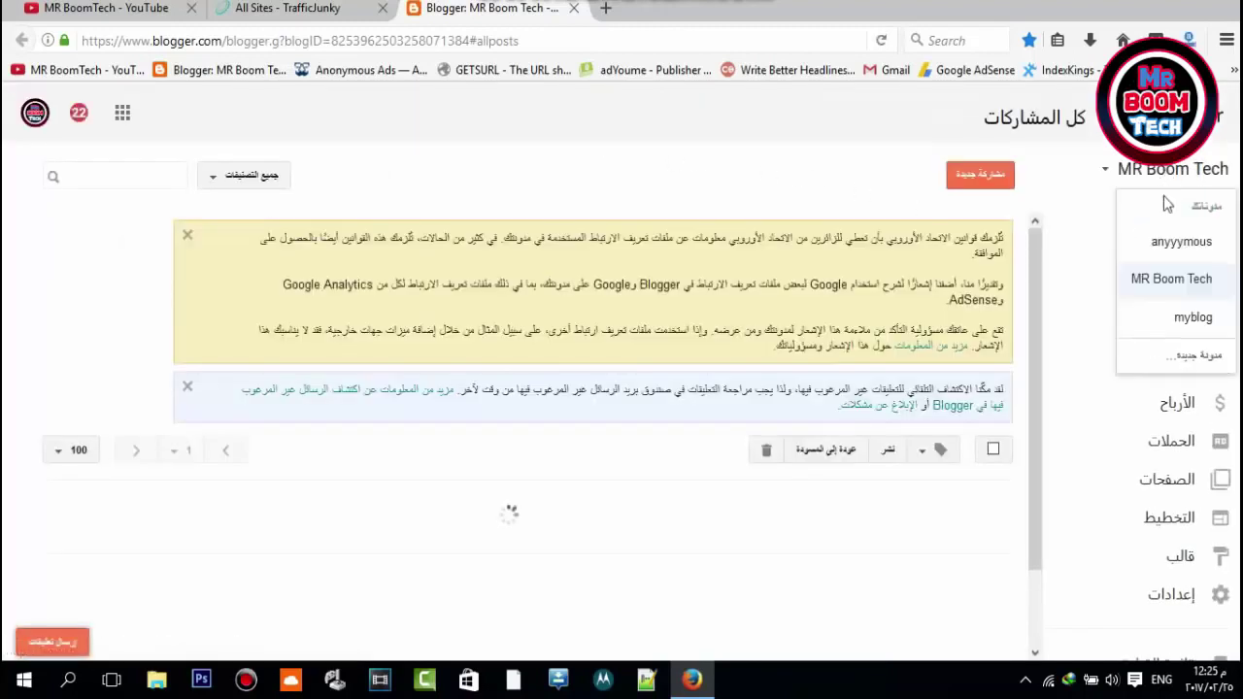
click(1200, 360)
text(sdgvadbzx)
click(663, 243)
text(dzxbzxbzxb.blogspot.com)
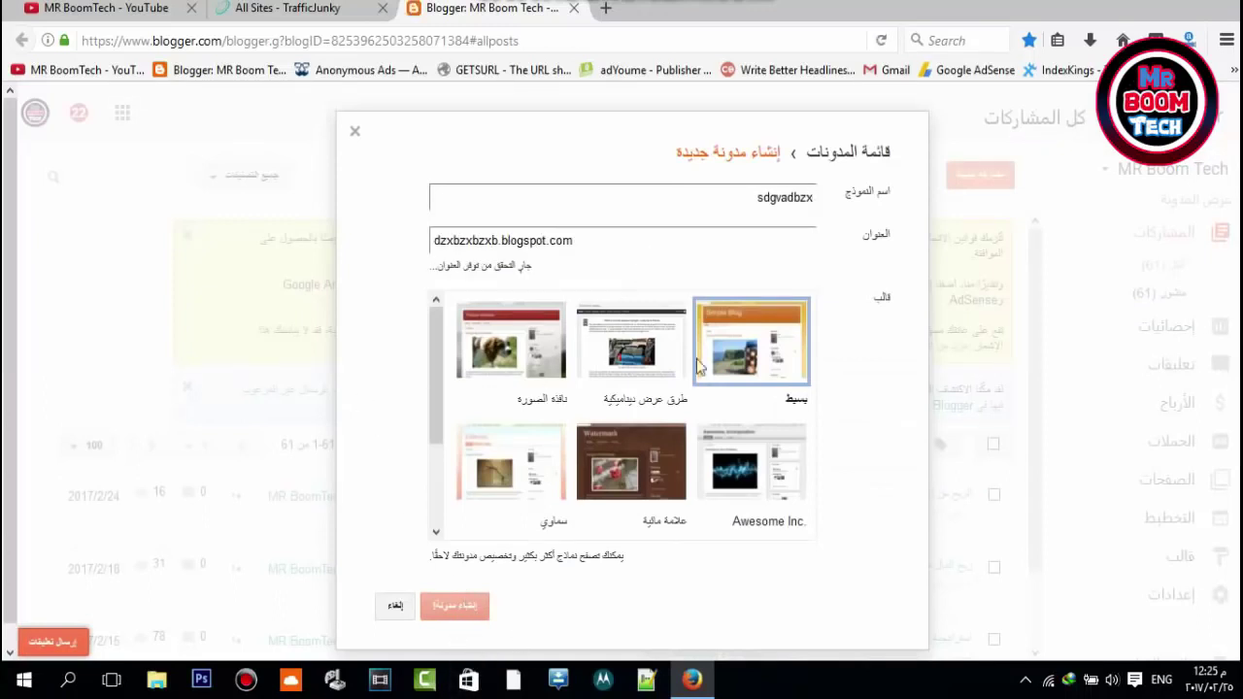
click(456, 608)
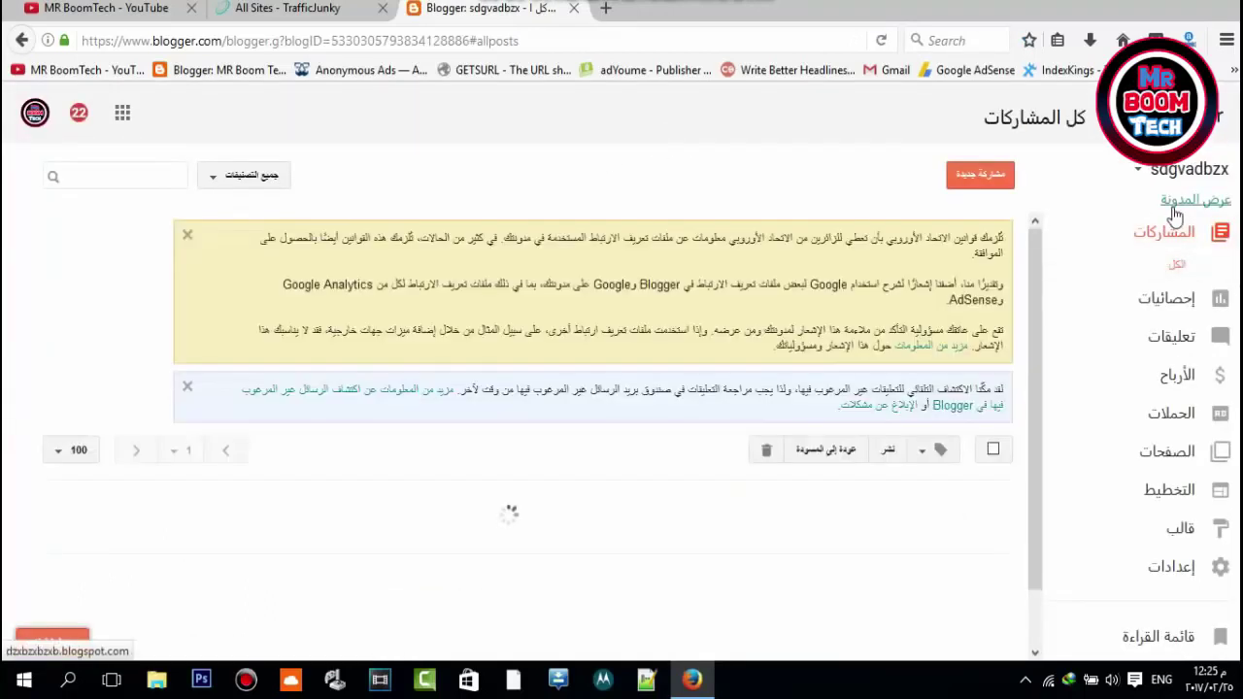
- Copy the link address of the new blog and switch back to the TrafficJunky sites list
right_click(1180, 204)
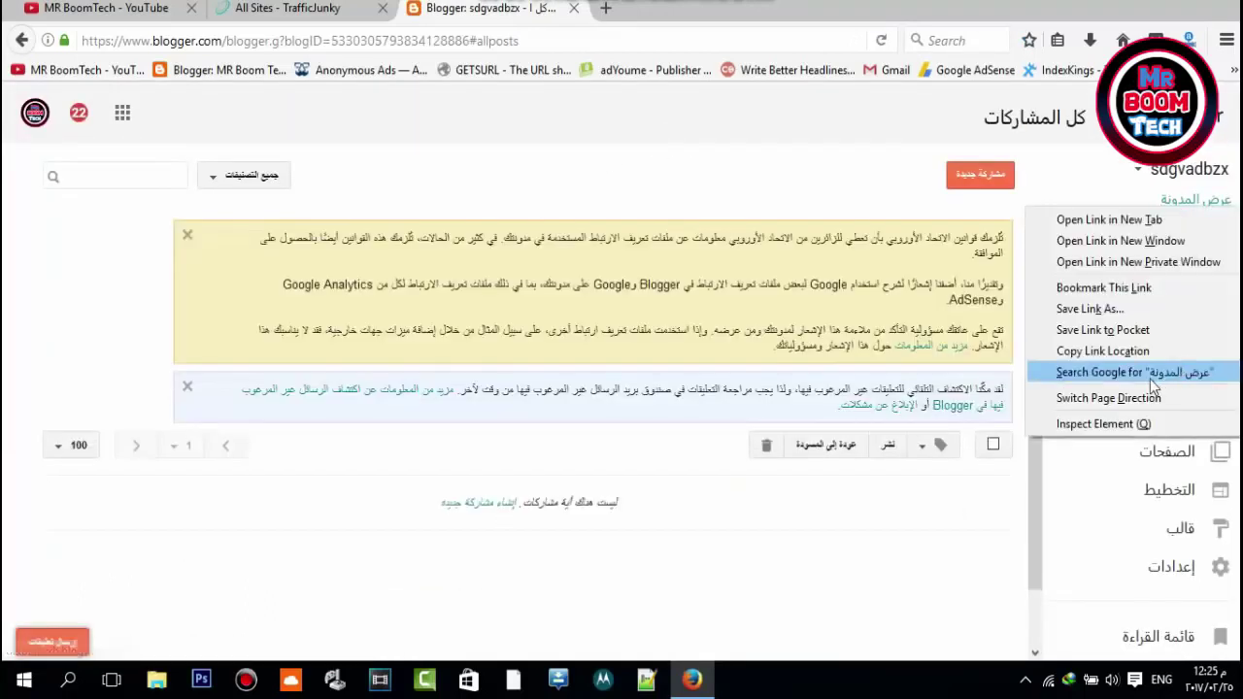
click(1097, 352)
click(288, 8)
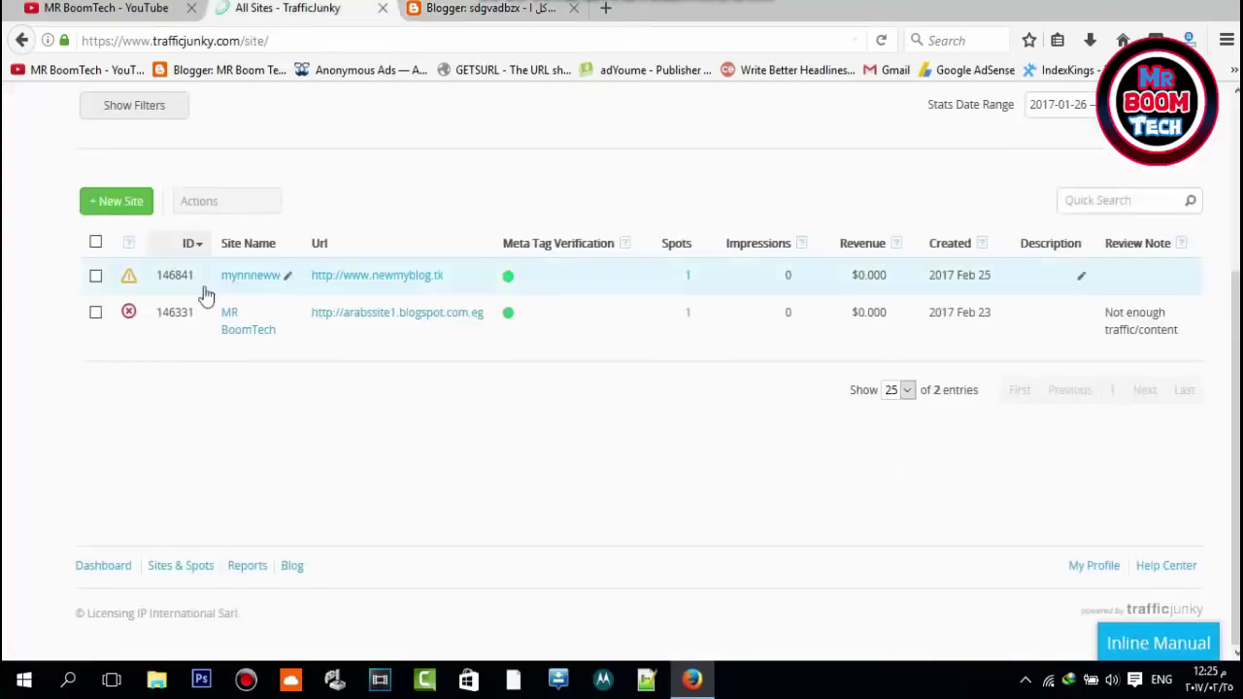
- Start a new site entry, name it "hbxfbx" and set its vertical to Online Store
click(119, 212)
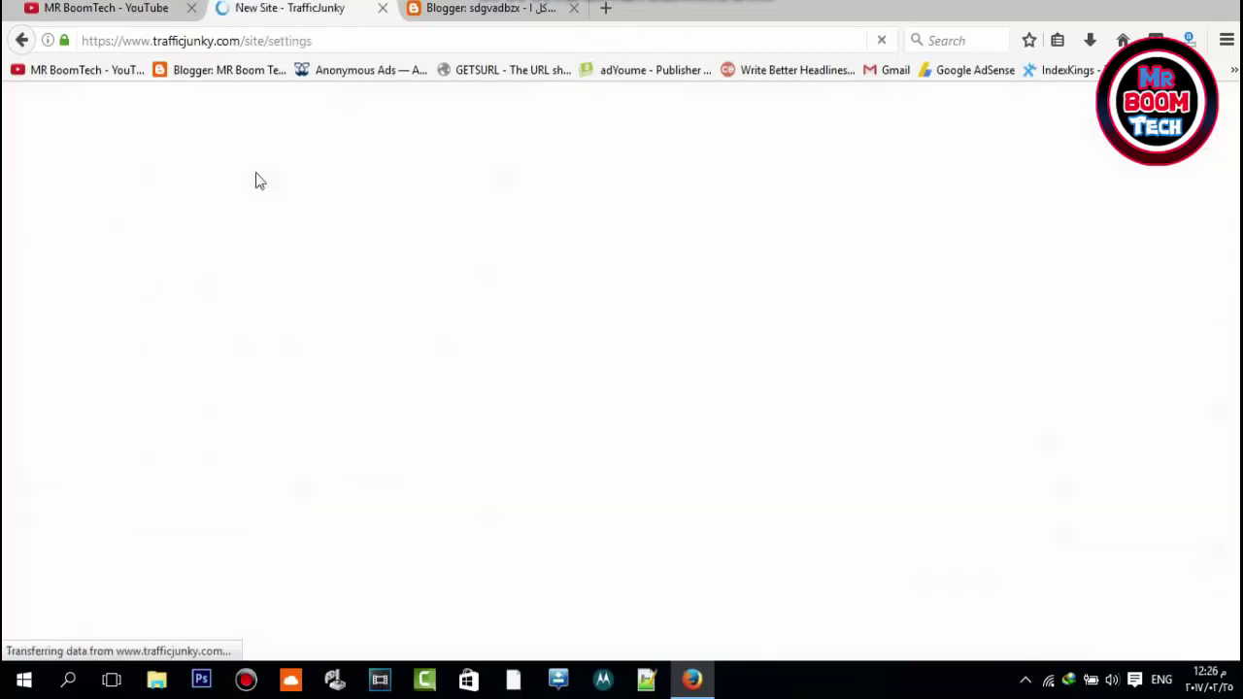
click(333, 393)
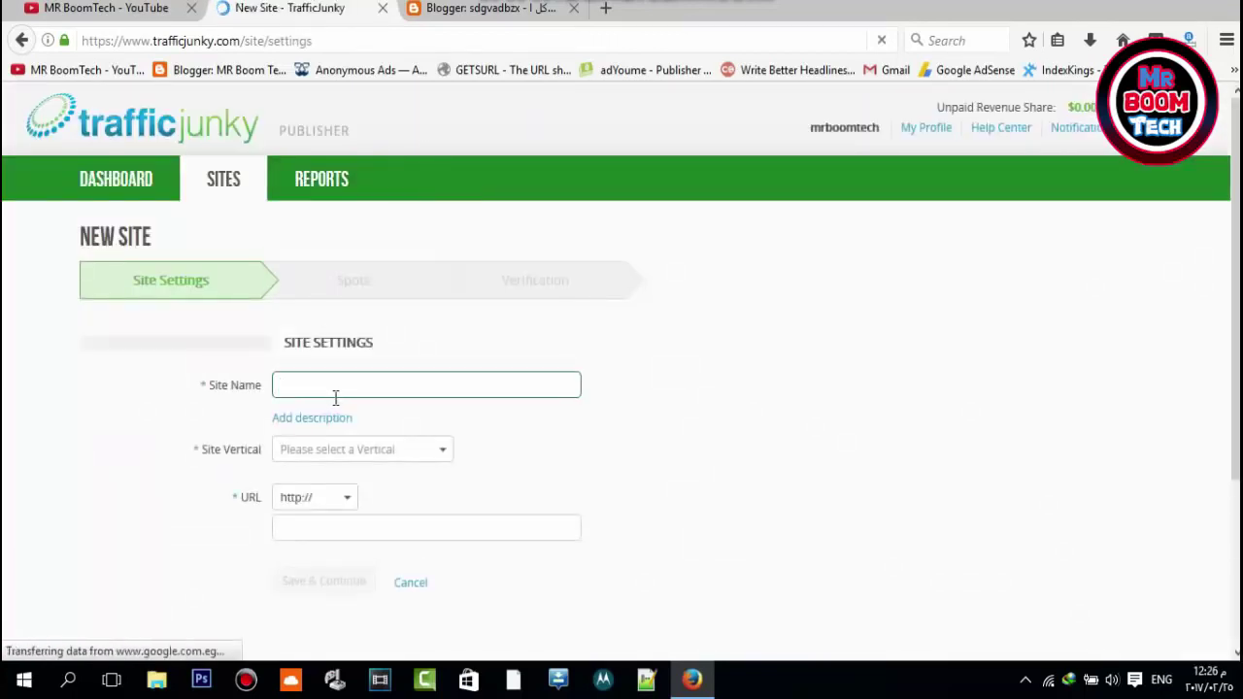
text(hbxfbx)
scroll(321, 457, down, 3)
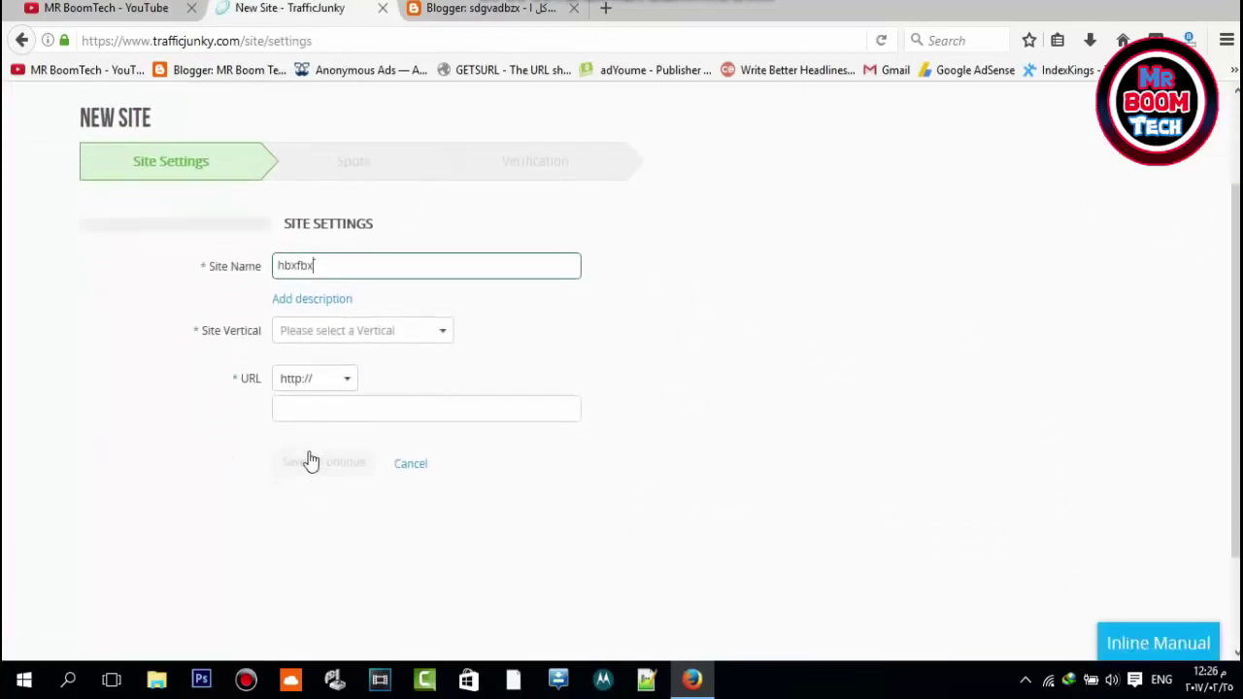
click(355, 320)
scroll(340, 443, down, 2)
scroll(344, 424, up, 2)
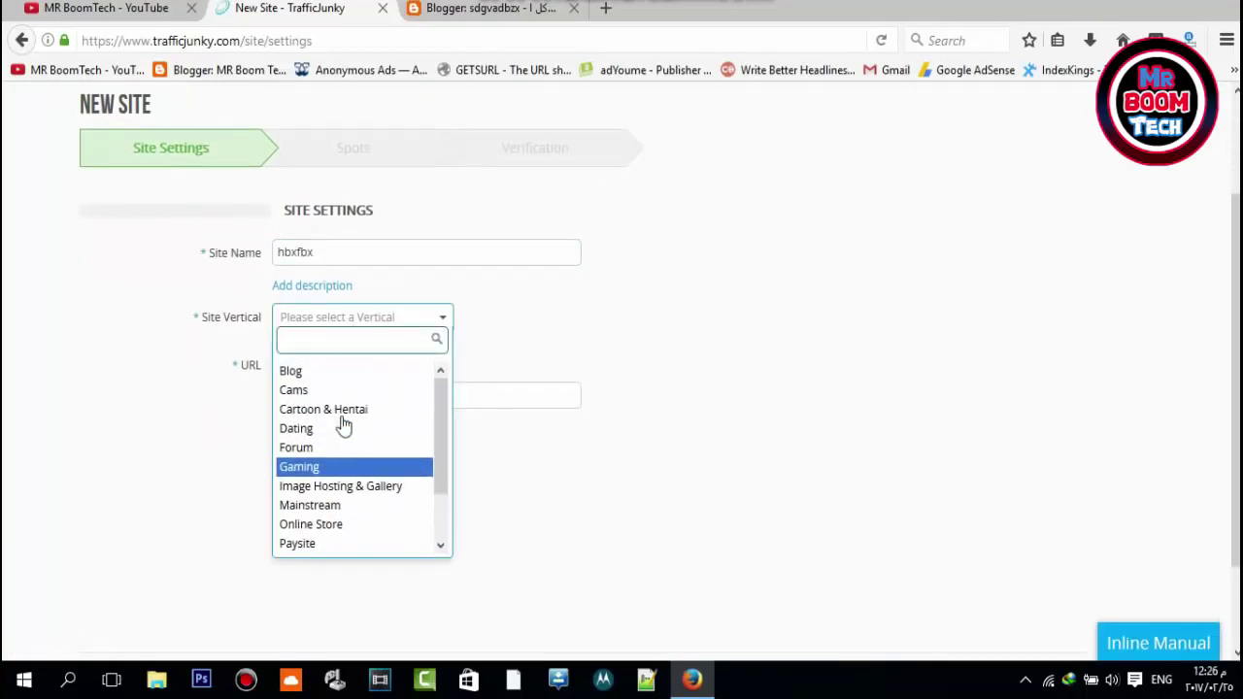
click(298, 527)
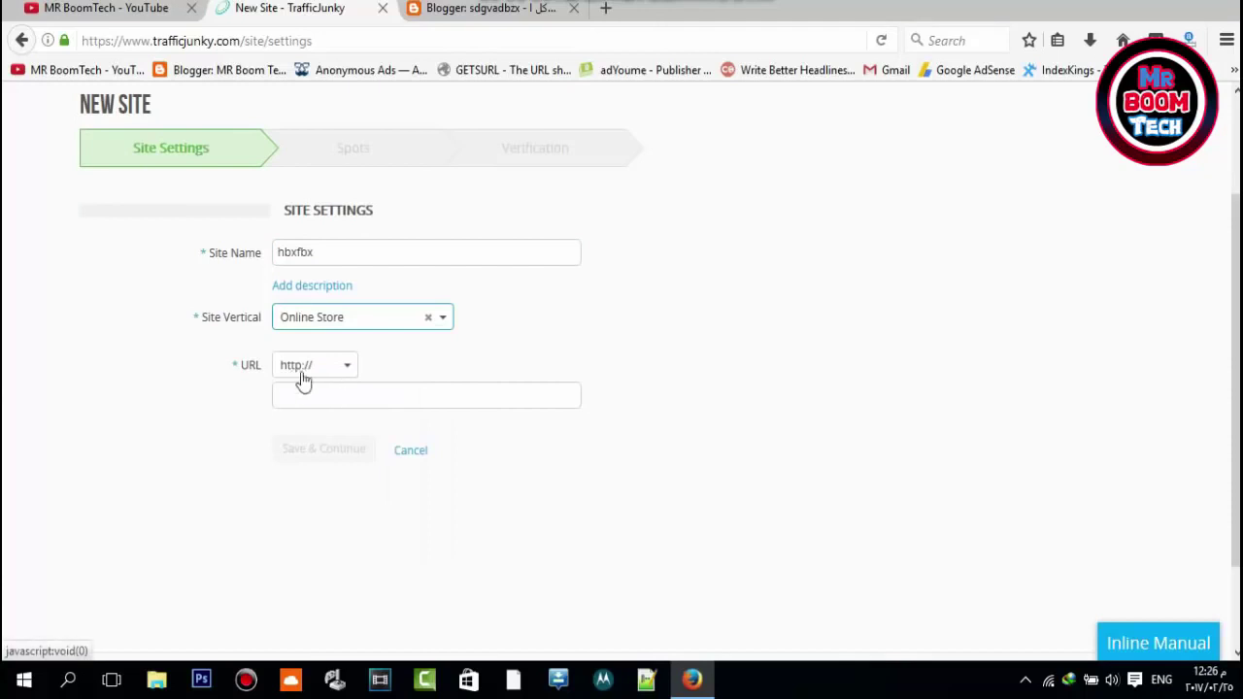
click(286, 364)
click(297, 385)
click(319, 400)
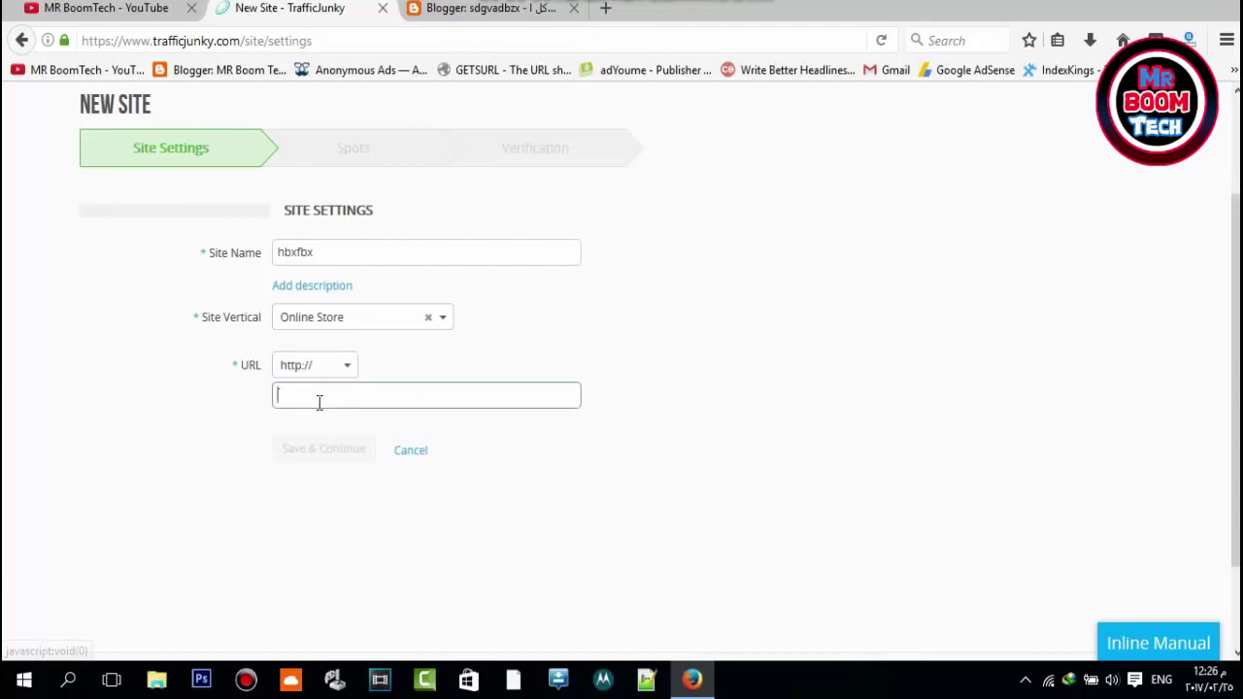
click(312, 375)
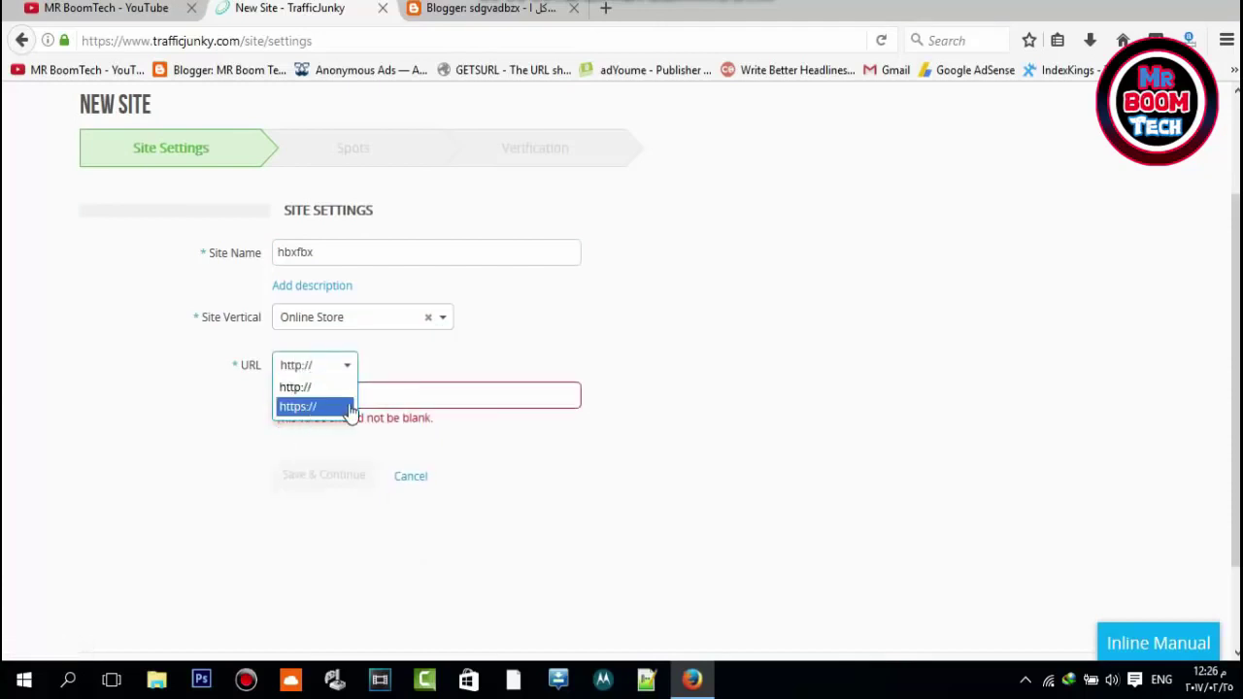
click(399, 383)
click(413, 395)
key(ctrl+v)
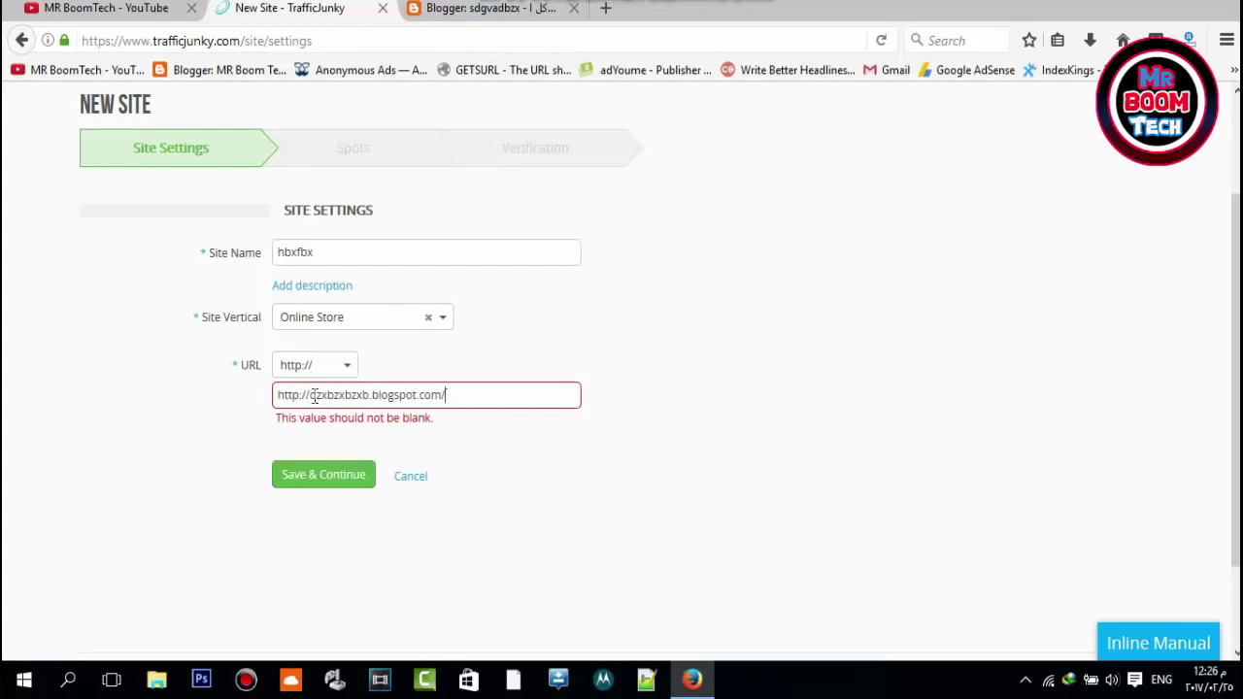
drag(314, 395, 225, 396)
key(BackSpace)
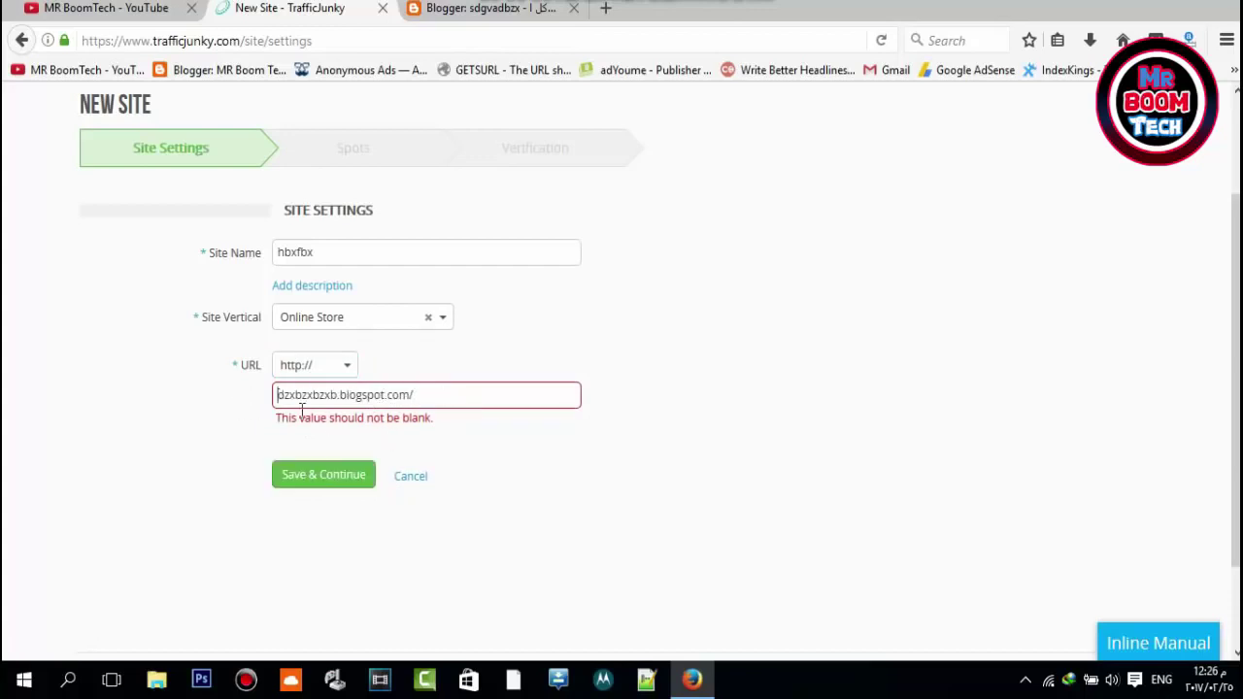
click(340, 476)
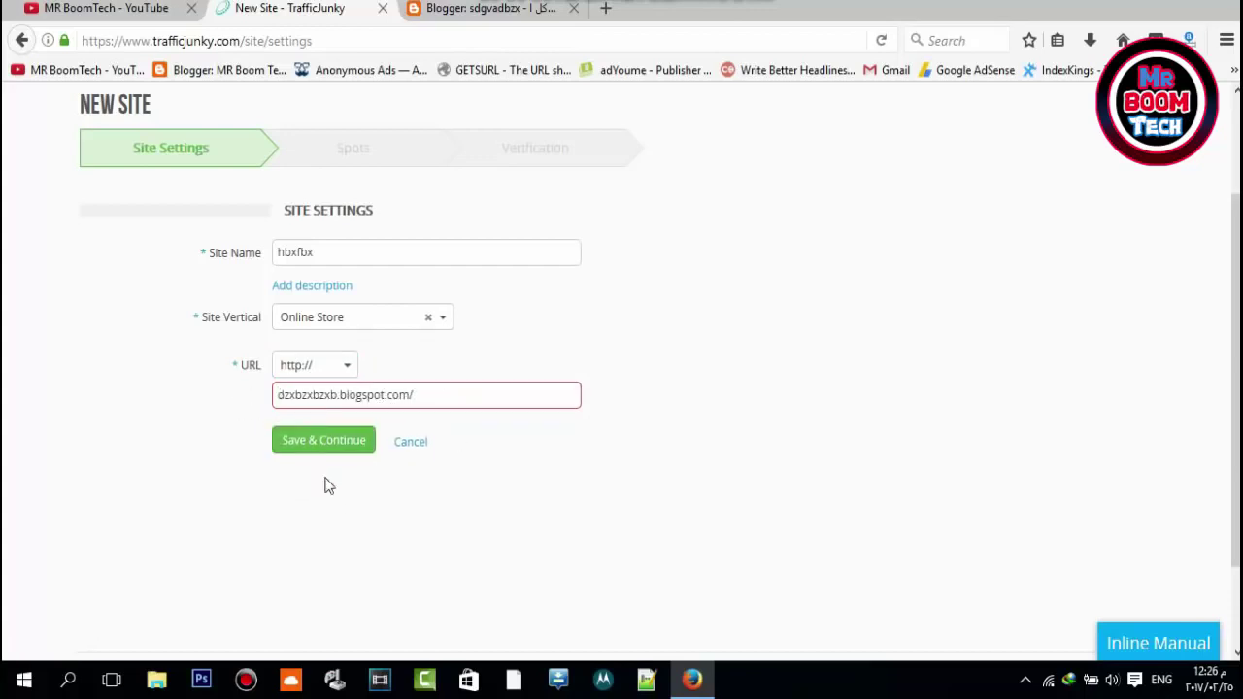
click(332, 453)
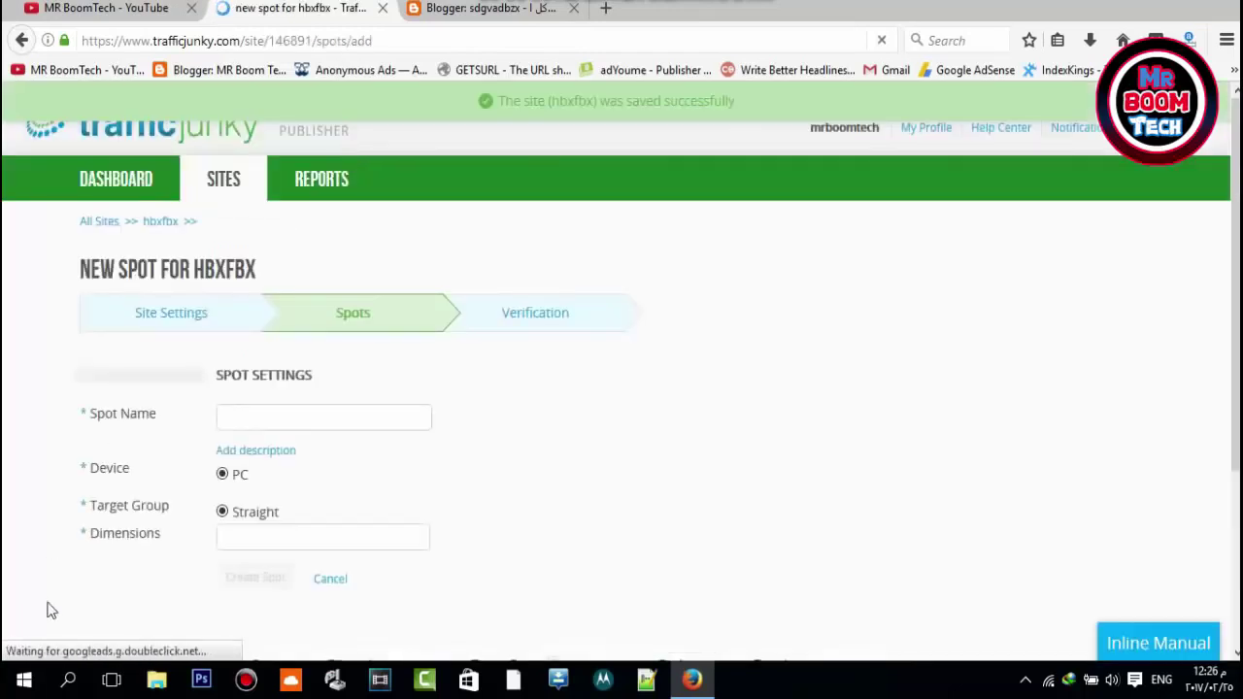
- Create a 950 x 250 ad spot named "dsgwegbxc" for PC and continue to the site verification stage
scroll(227, 515, down, 2)
click(275, 287)
text(dsgwegbxc)
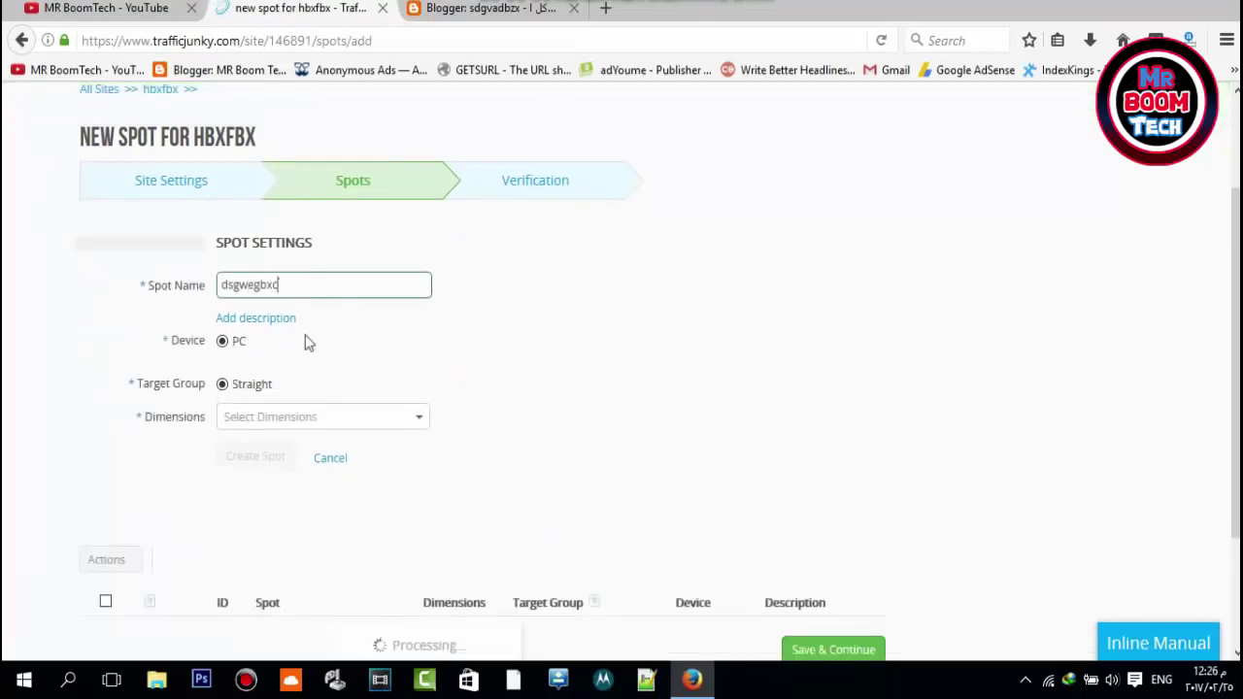
click(317, 422)
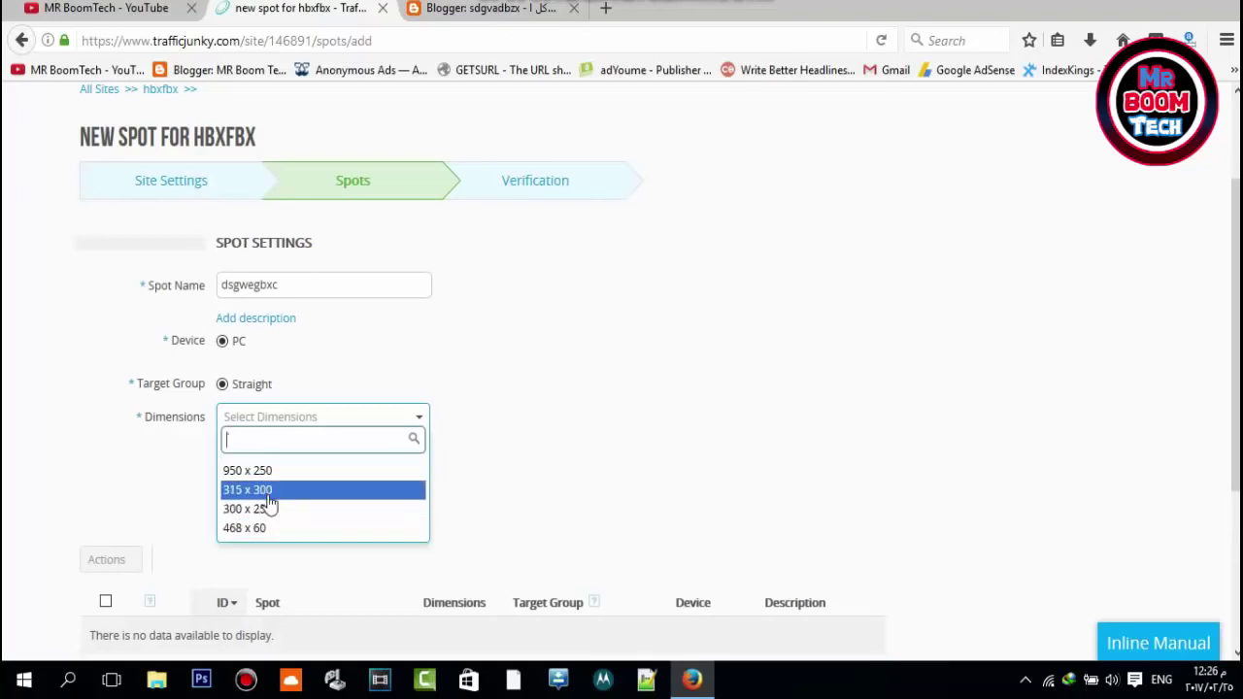
click(254, 472)
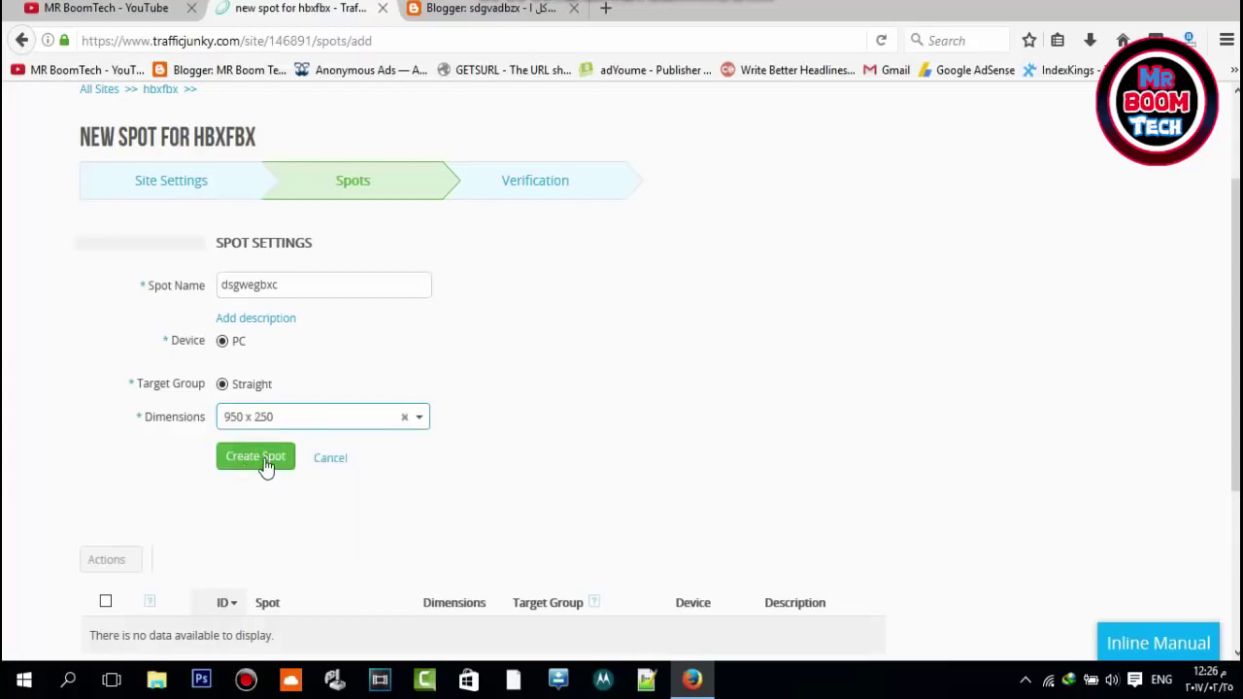
click(265, 464)
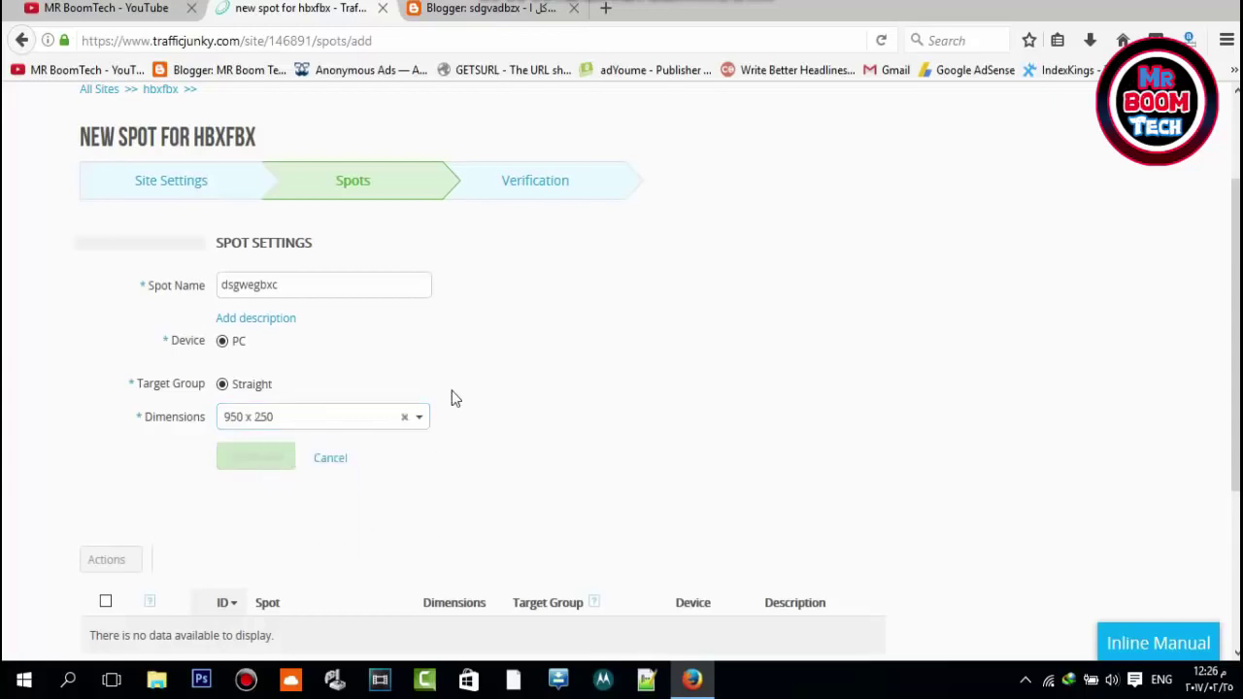
scroll(451, 409, down, 3)
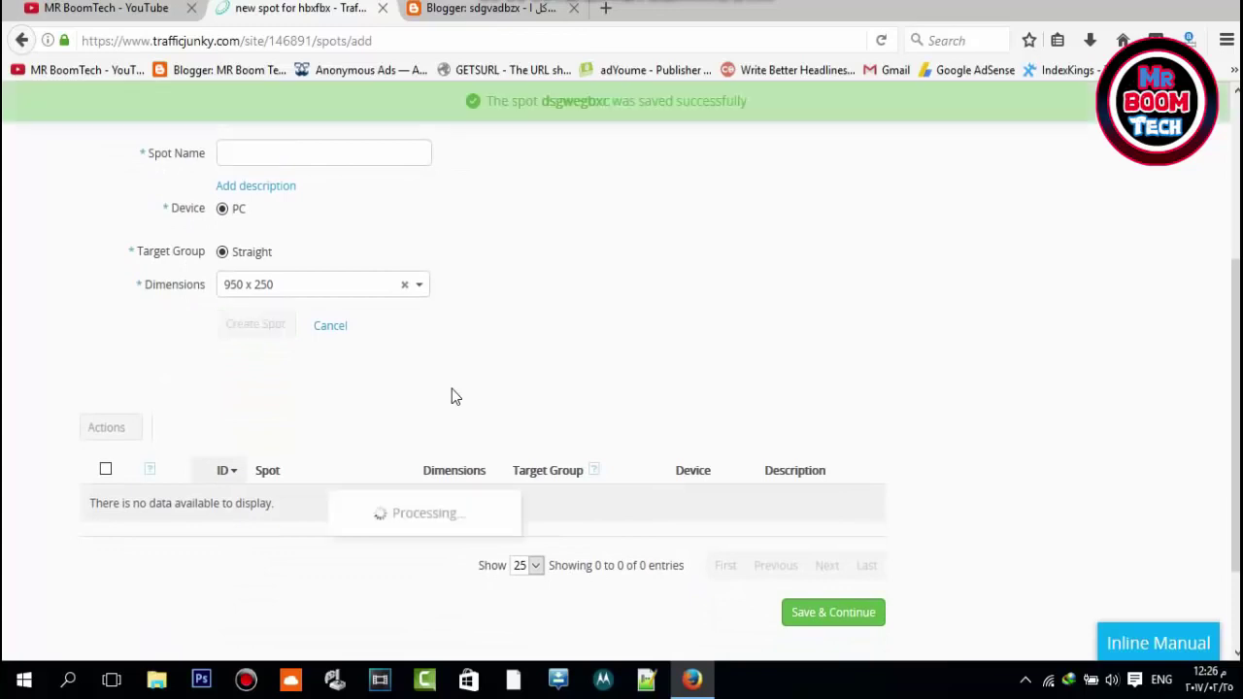
click(813, 613)
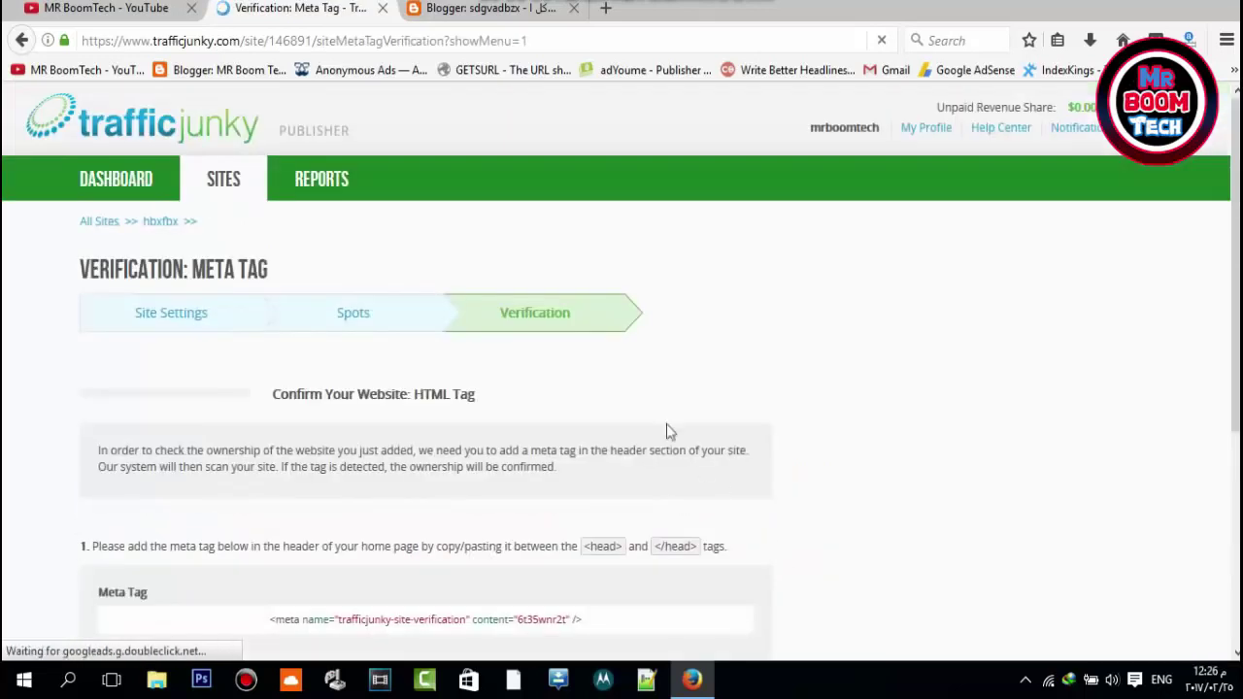
- Copy the site verification meta tag provided for the new site
scroll(512, 341, down, 3)
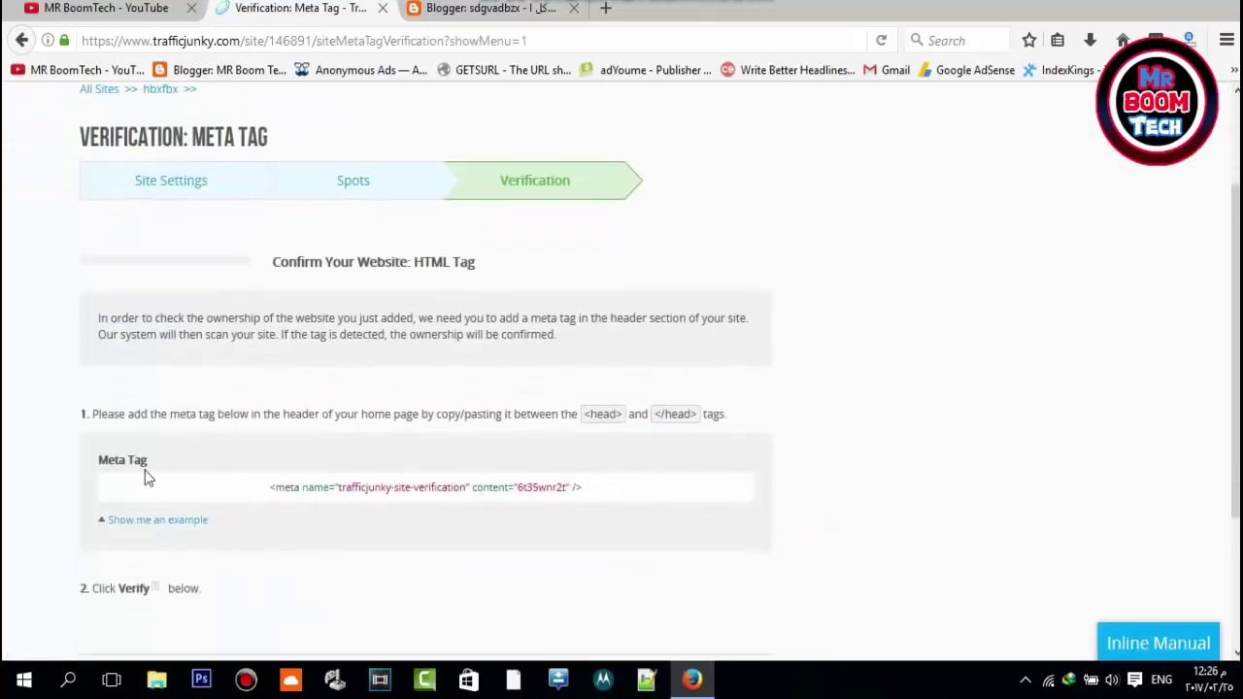
triple_click(340, 486)
key(ctrl+c)
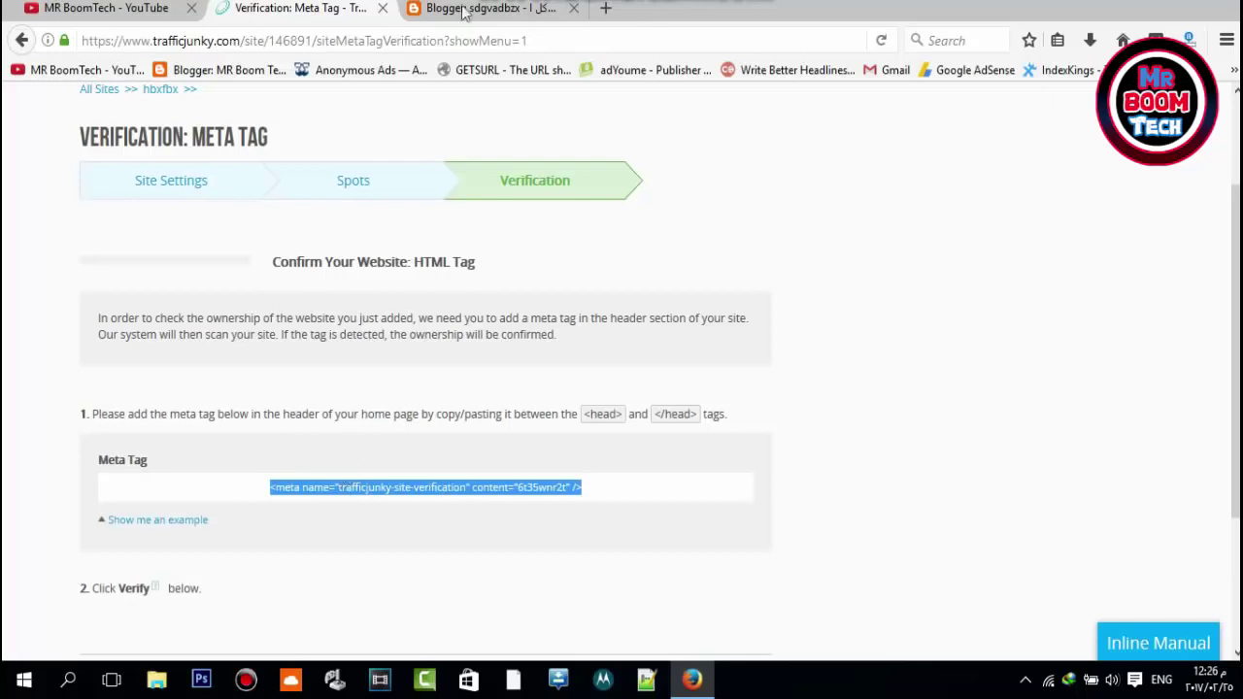
- Switch to Blogger and open the HTML code of the sdgvadbzx blog's template for editing
click(509, 11)
click(1146, 534)
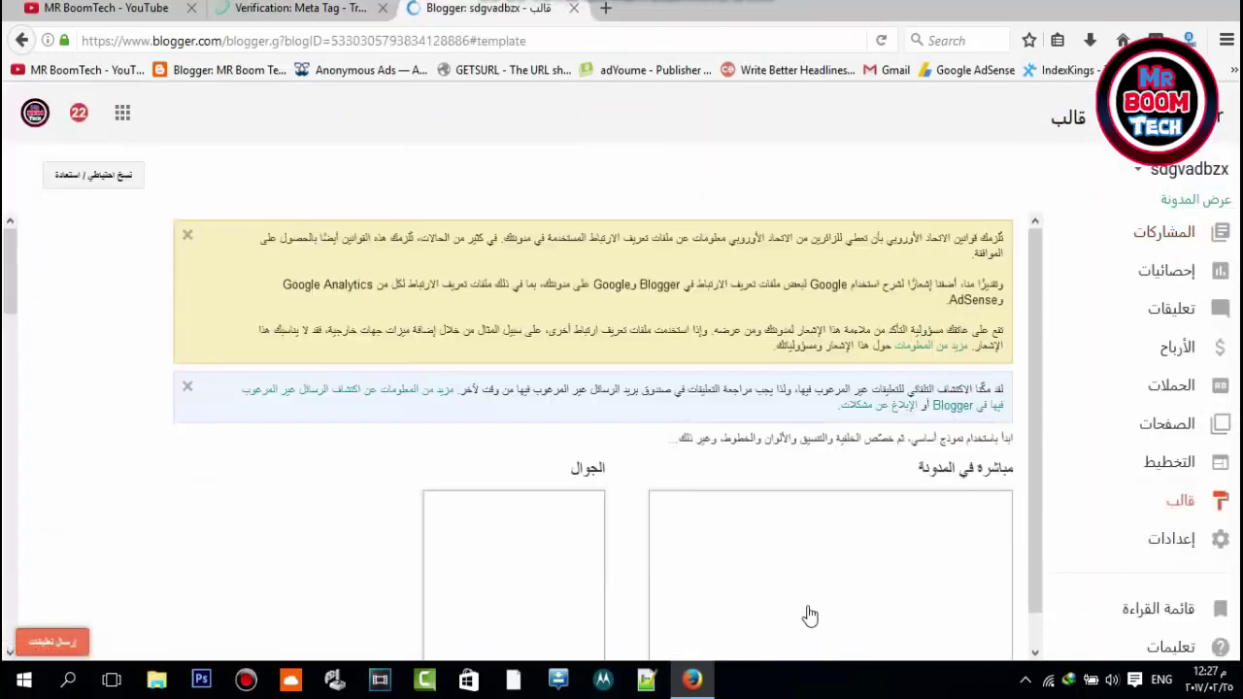
scroll(758, 465, down, 2)
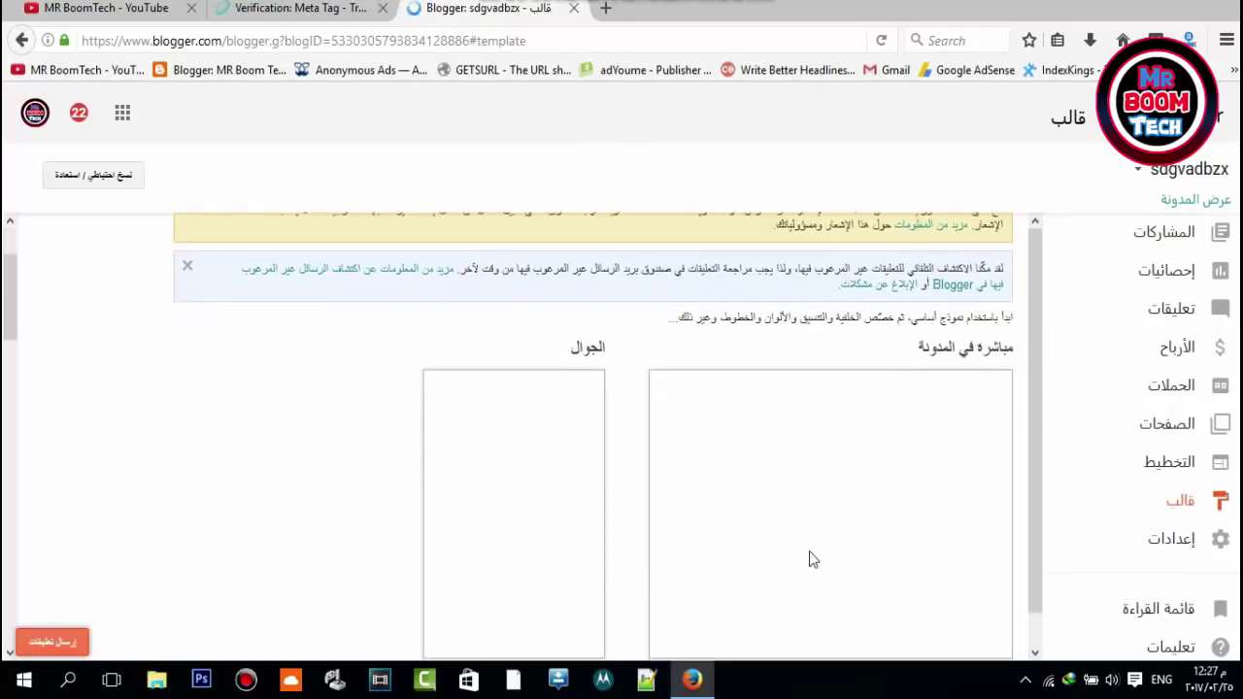
scroll(814, 559, down, 6)
click(791, 283)
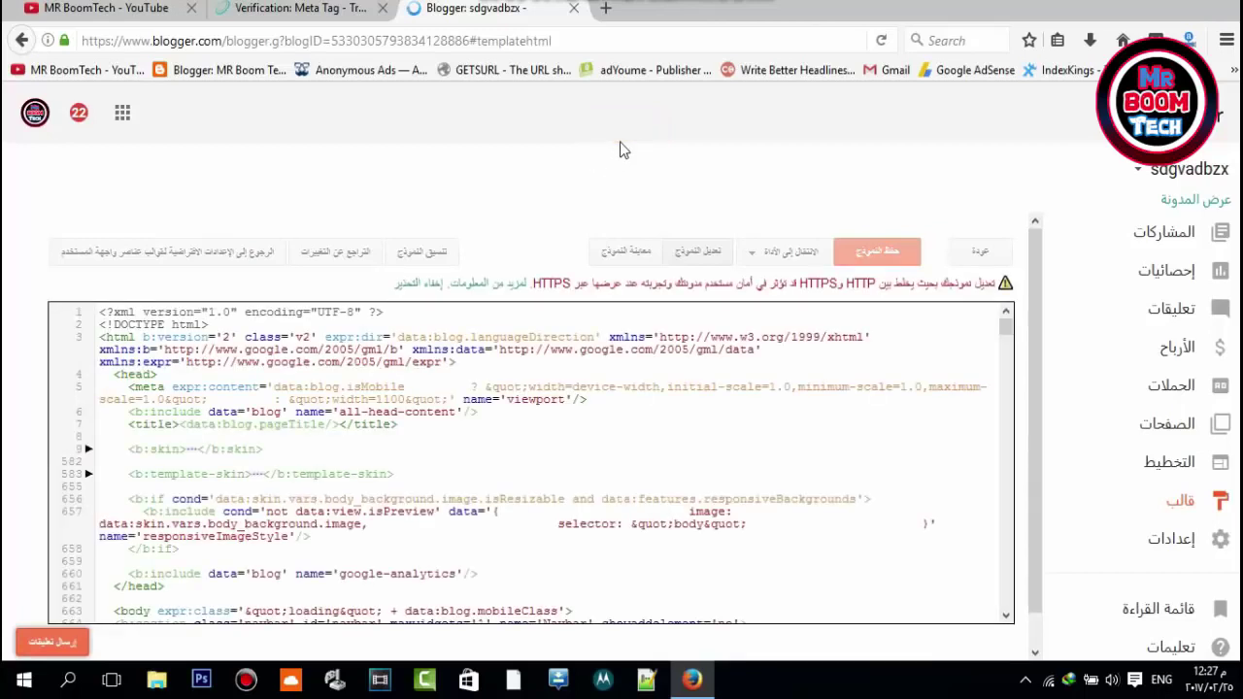
- Paste the site verification meta tag on a blank line below the title tag in the head section and save the template
click(151, 436)
key(Return)
key(Return)
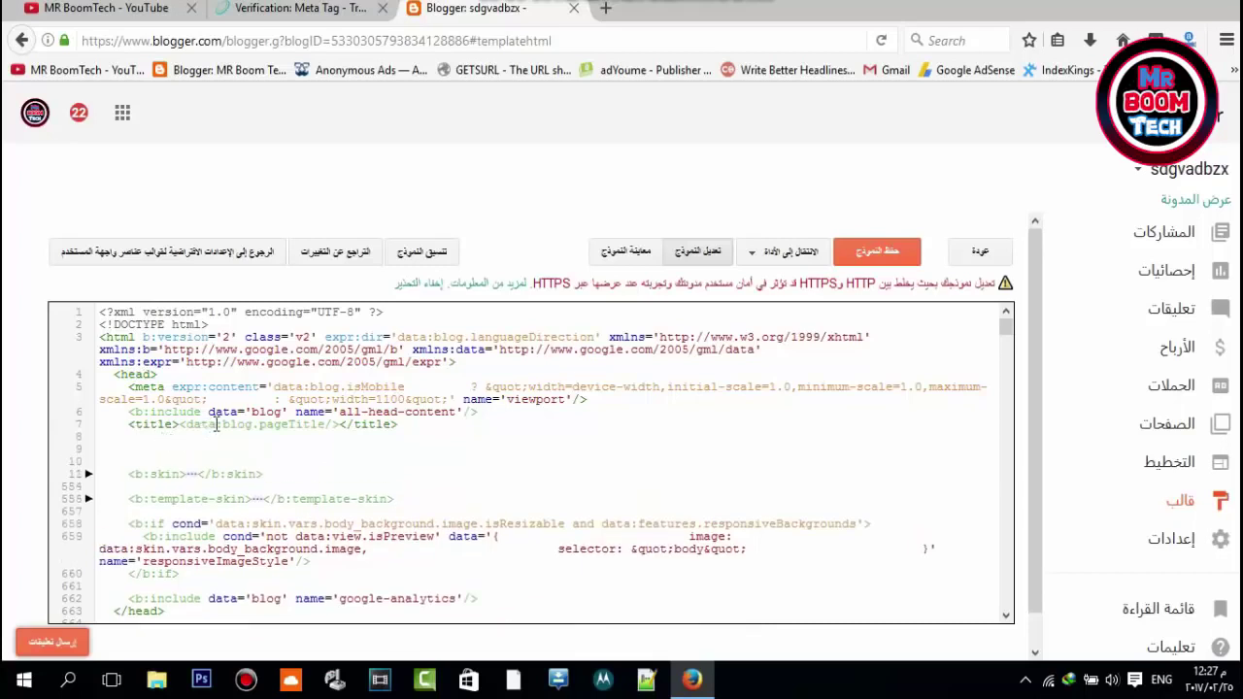
key(ctrl+v)
click(904, 262)
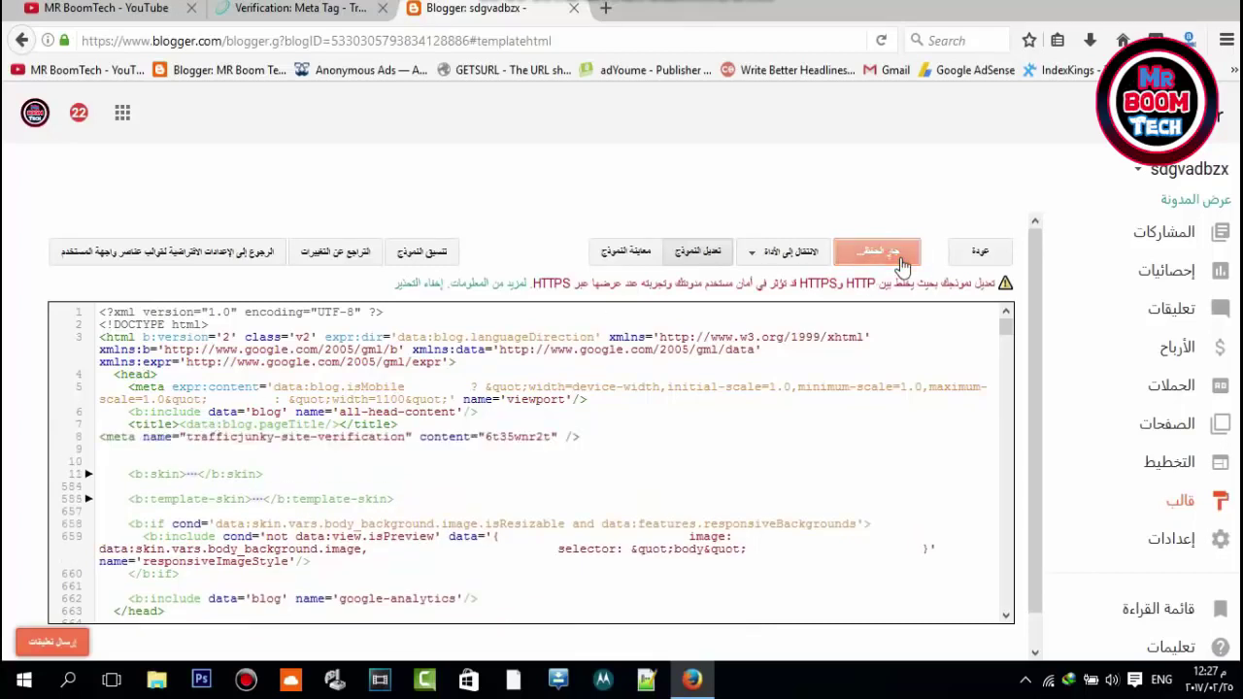
- Switch back to TrafficJunky and verify the new site's ownership through its meta tag
click(317, 19)
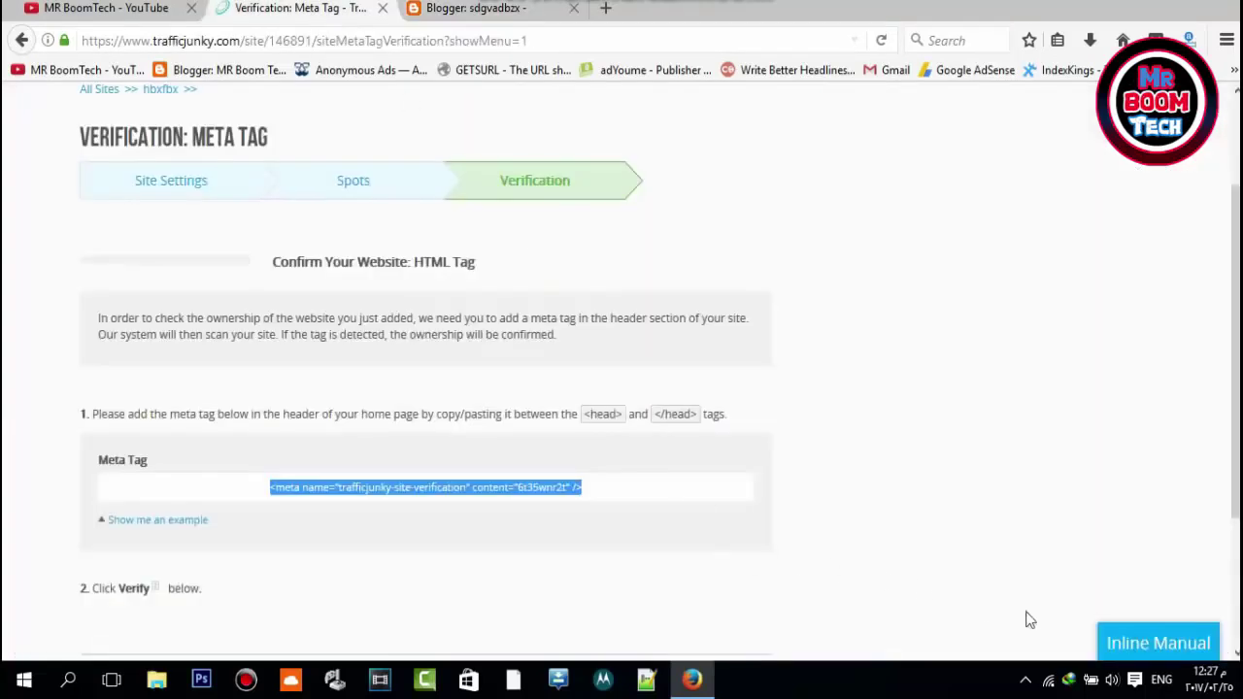
scroll(979, 609, down, 2)
click(748, 506)
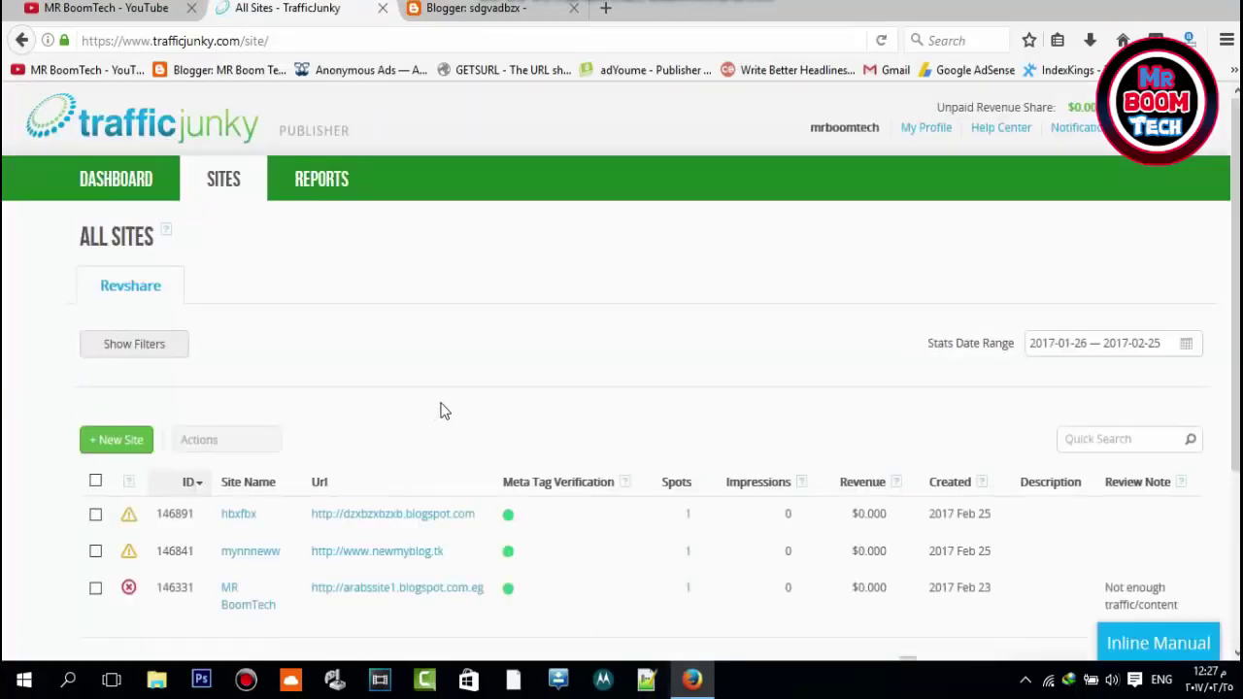
- Review the sites list, check the invocation code status of the mynnneww site's spot, and return to the dashboard
scroll(442, 403, down, 3)
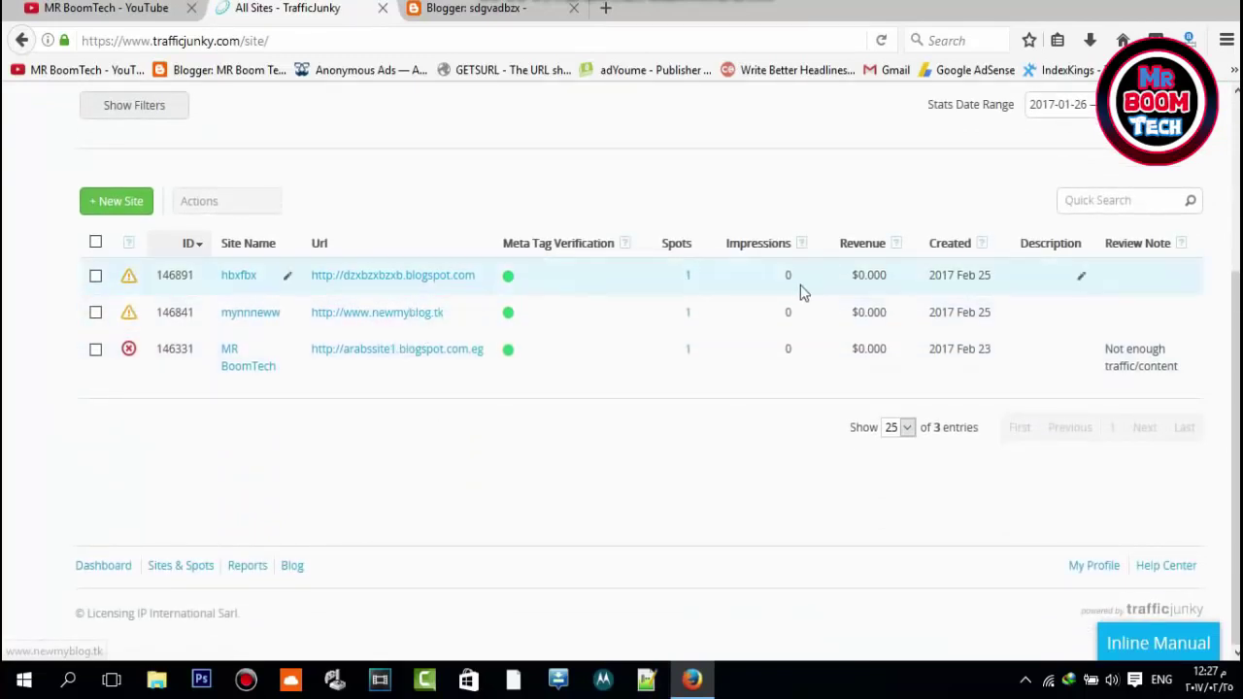
click(687, 313)
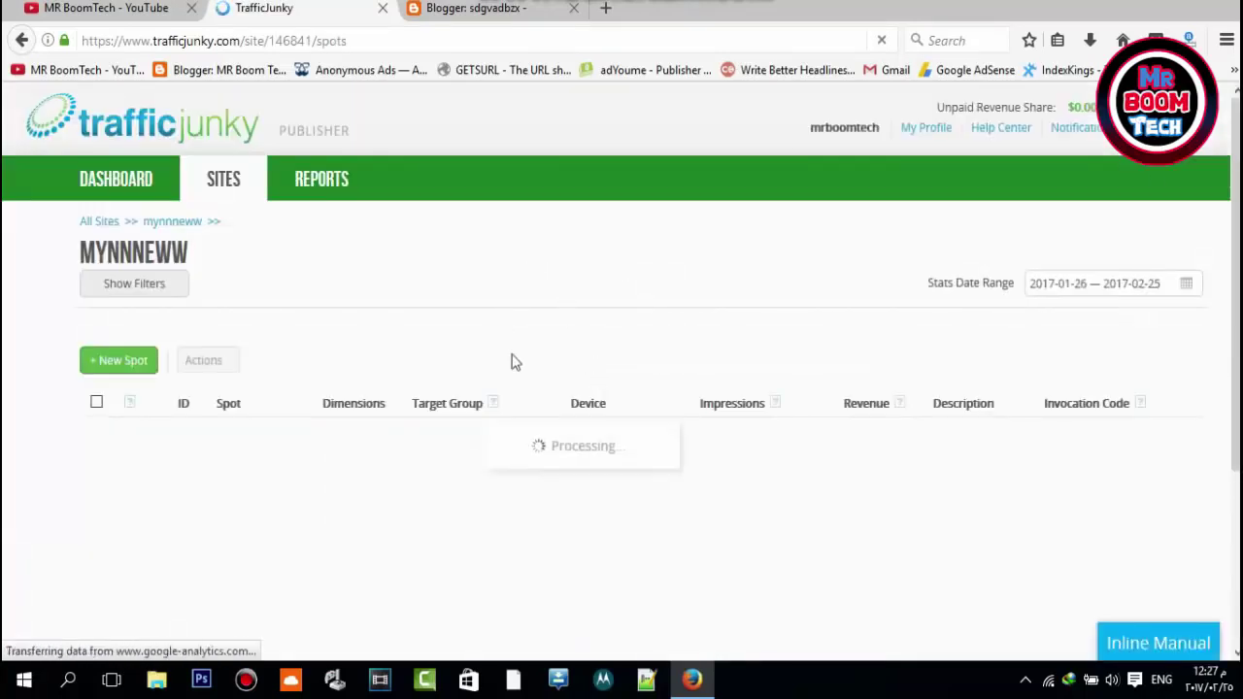
scroll(985, 437, down, 3)
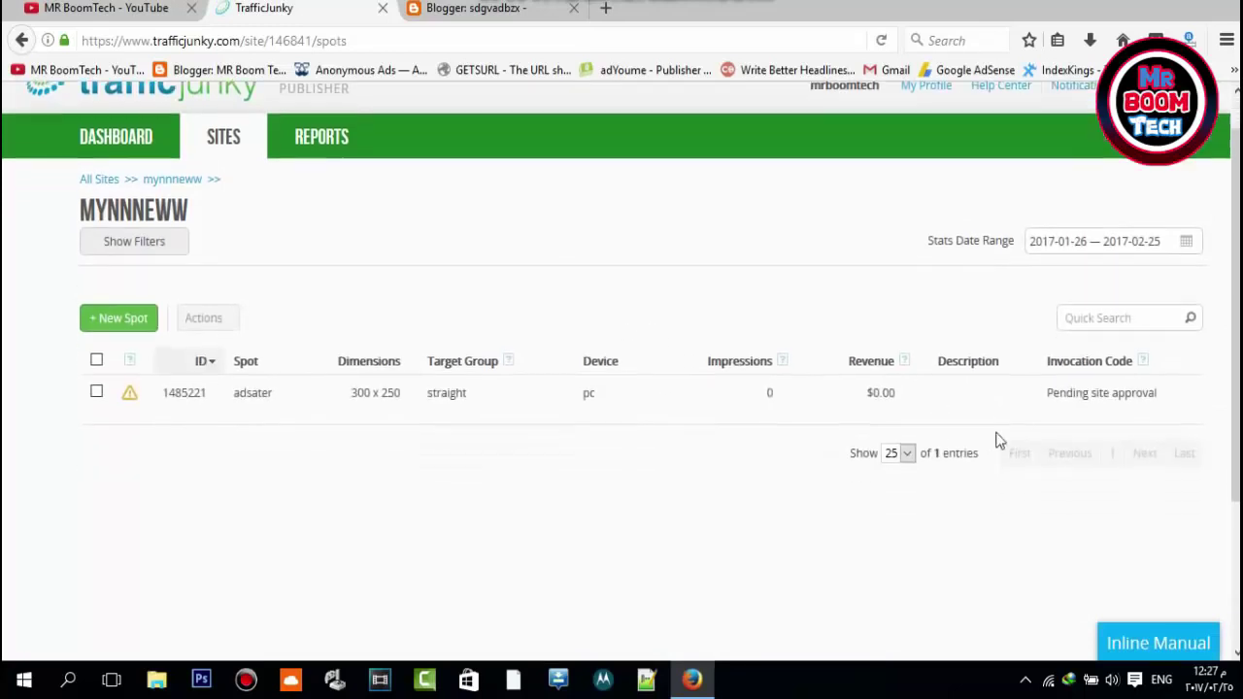
drag(1140, 310, 1064, 307)
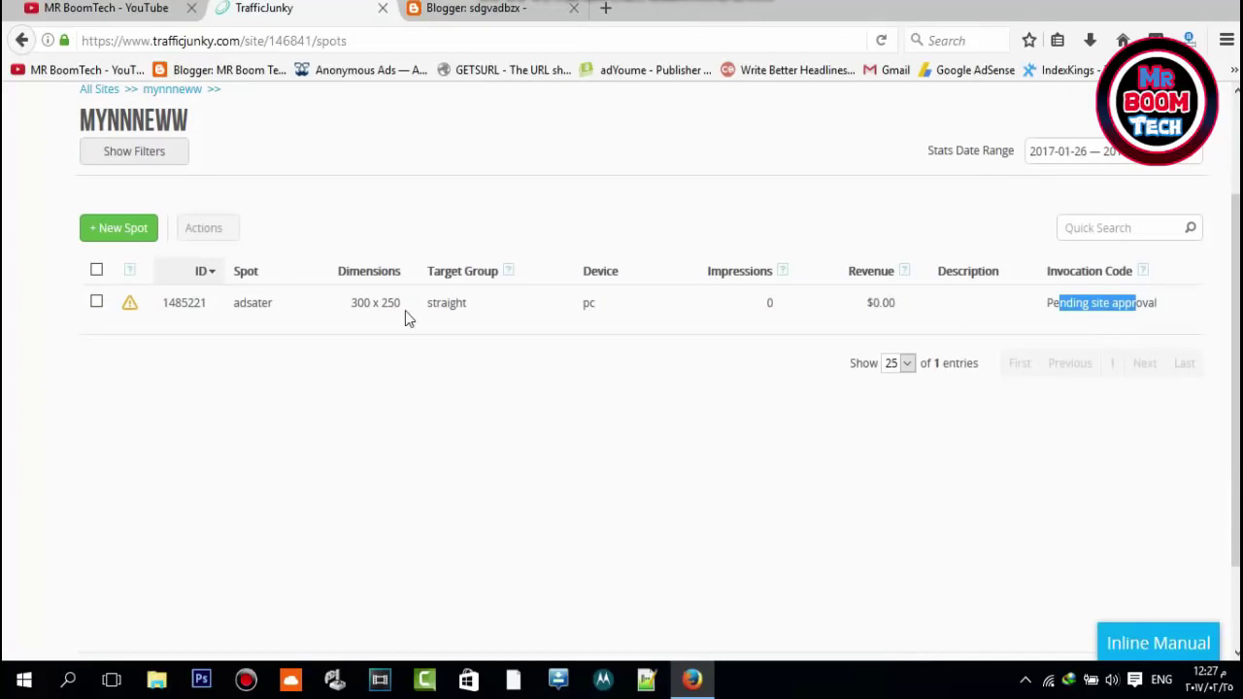
scroll(389, 303, up, 3)
click(91, 199)
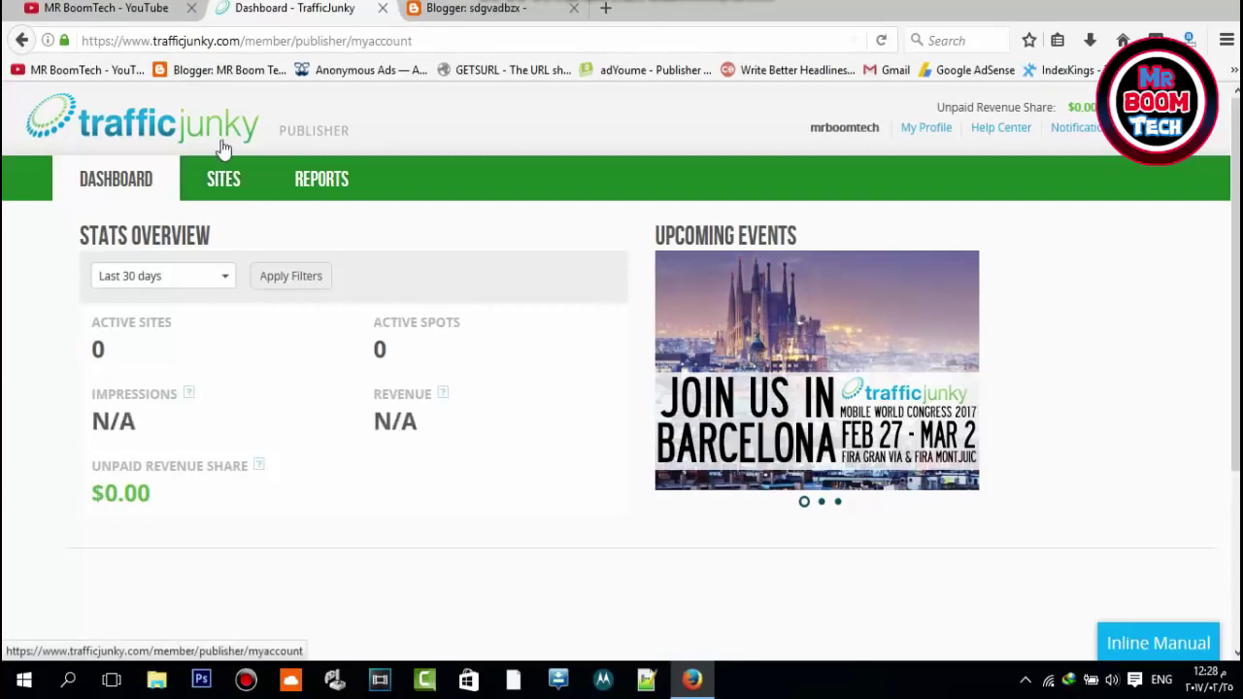
- Copy the domain trafficjunky.com from the page address and open the Scamadviser website in a new browser tab
double_click(177, 41)
key(ctrl+c)
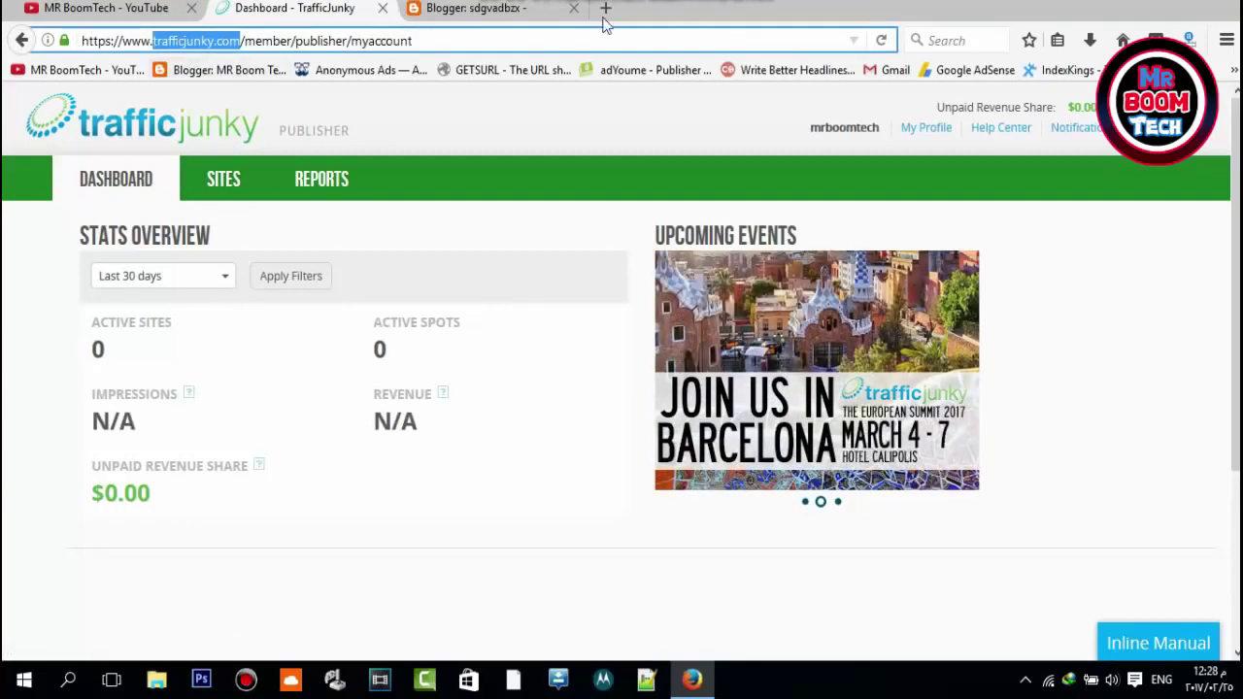
click(505, 8)
click(605, 8)
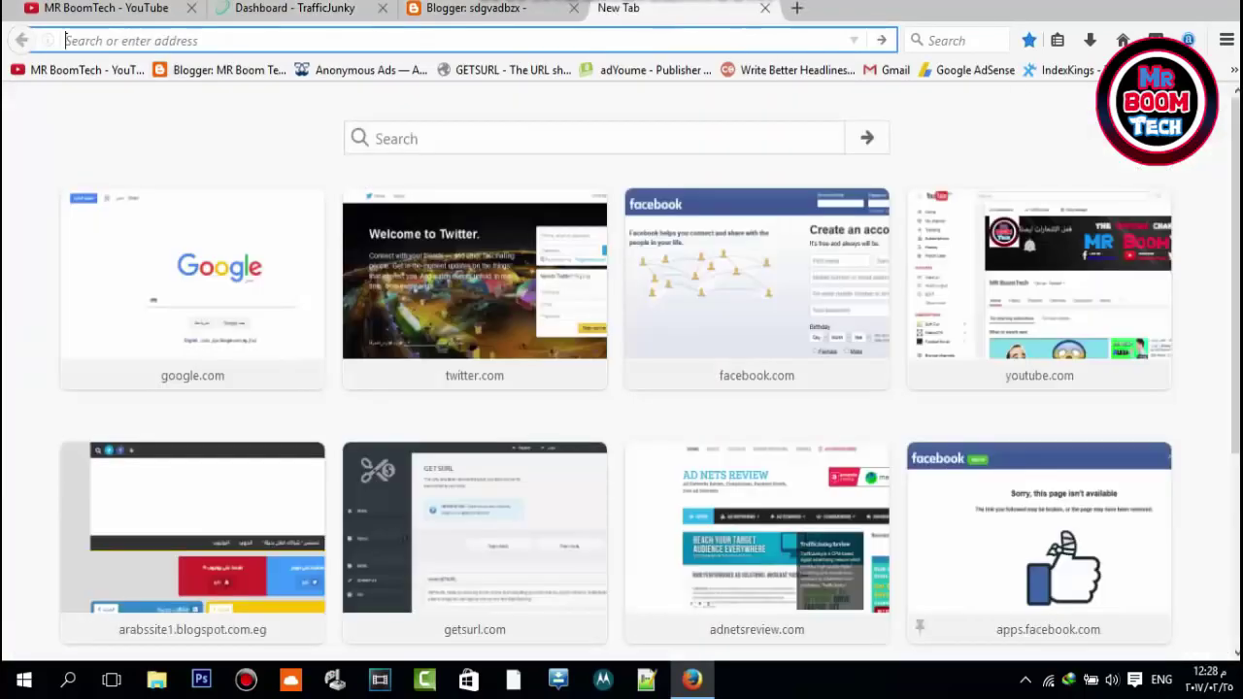
click(1233, 70)
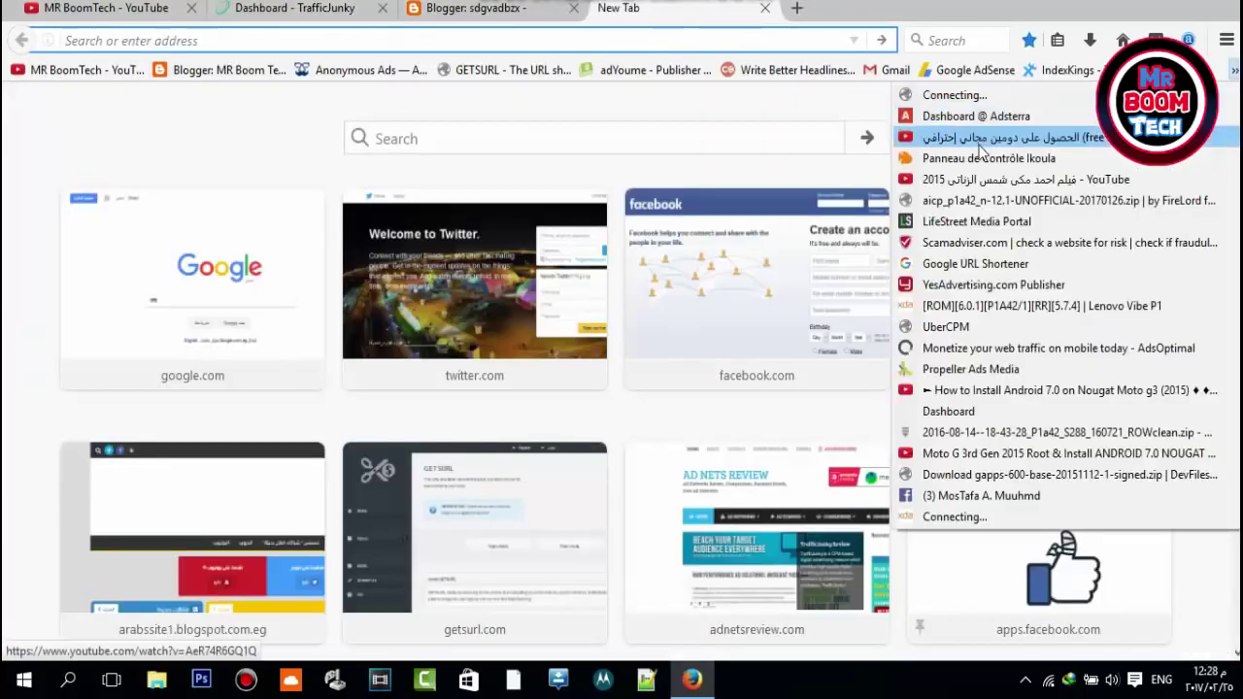
click(976, 243)
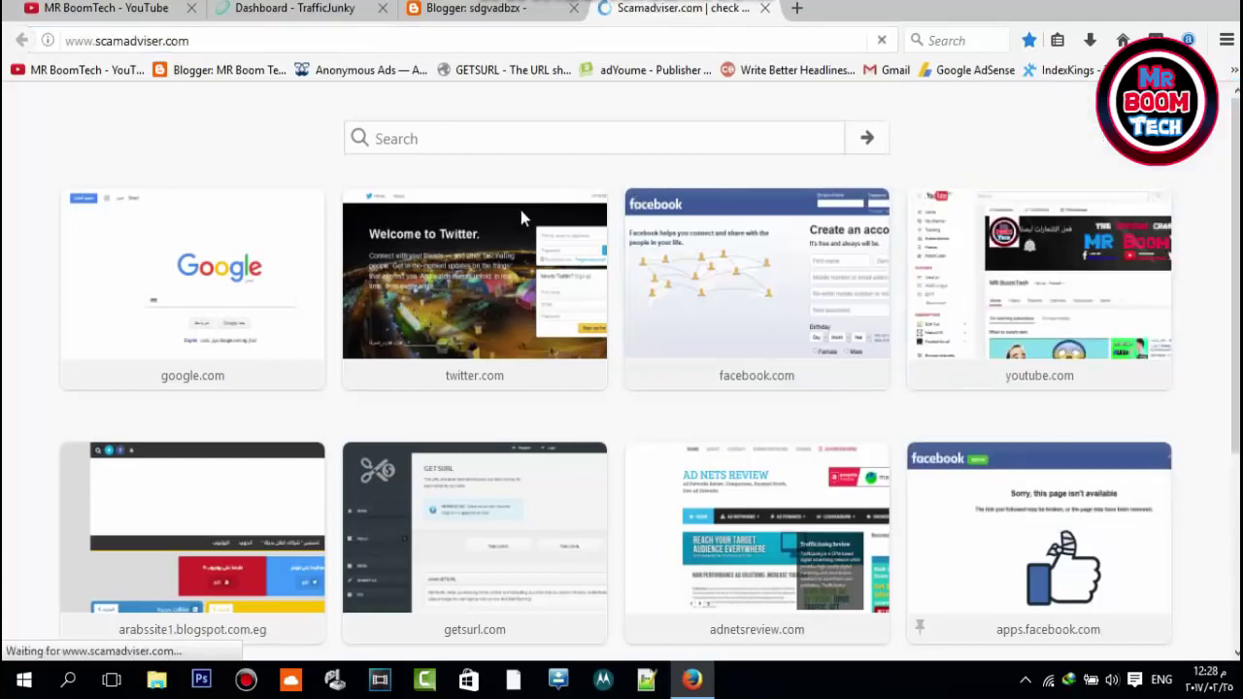
- Check trafficjunky.com on Scamadviser and examine its trust rating and site details summary
key(ctrl+v)
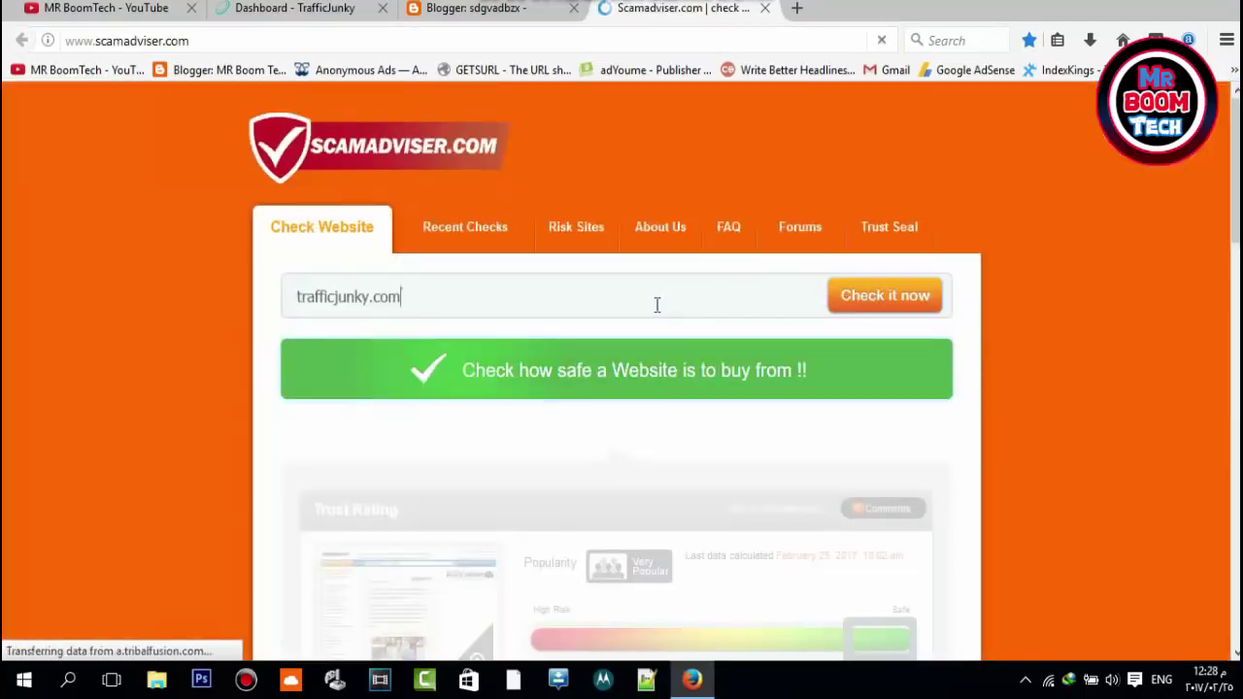
click(892, 294)
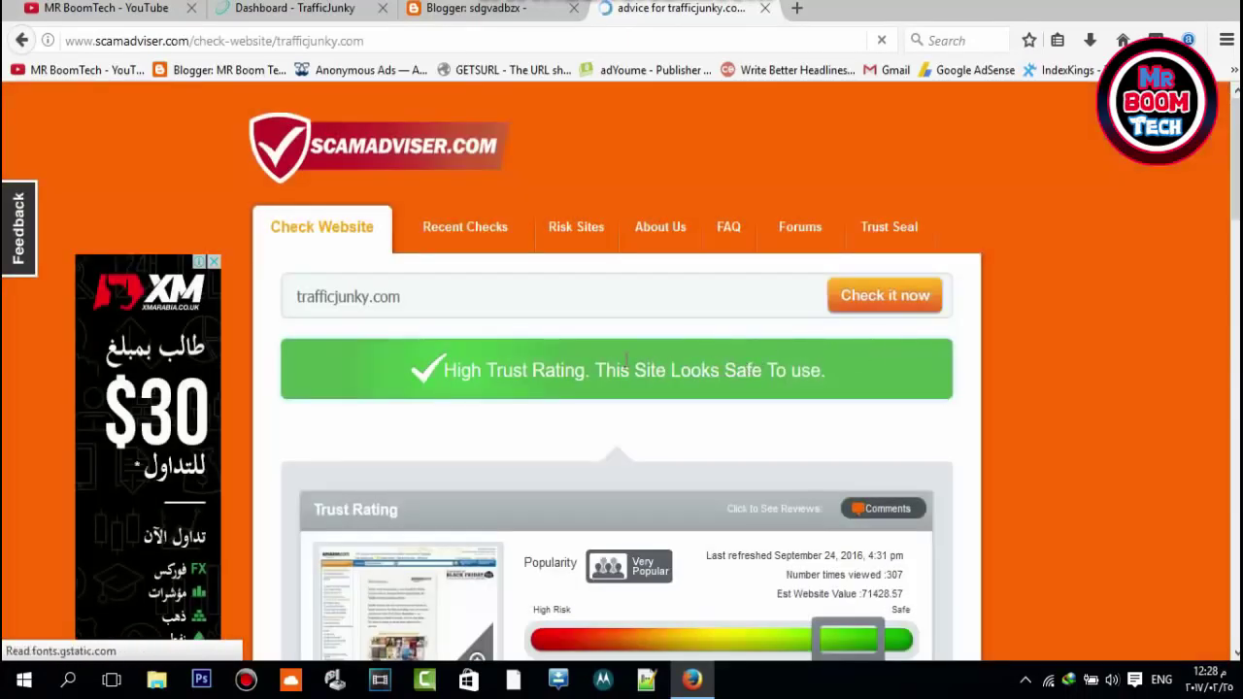
scroll(626, 381, down, 5)
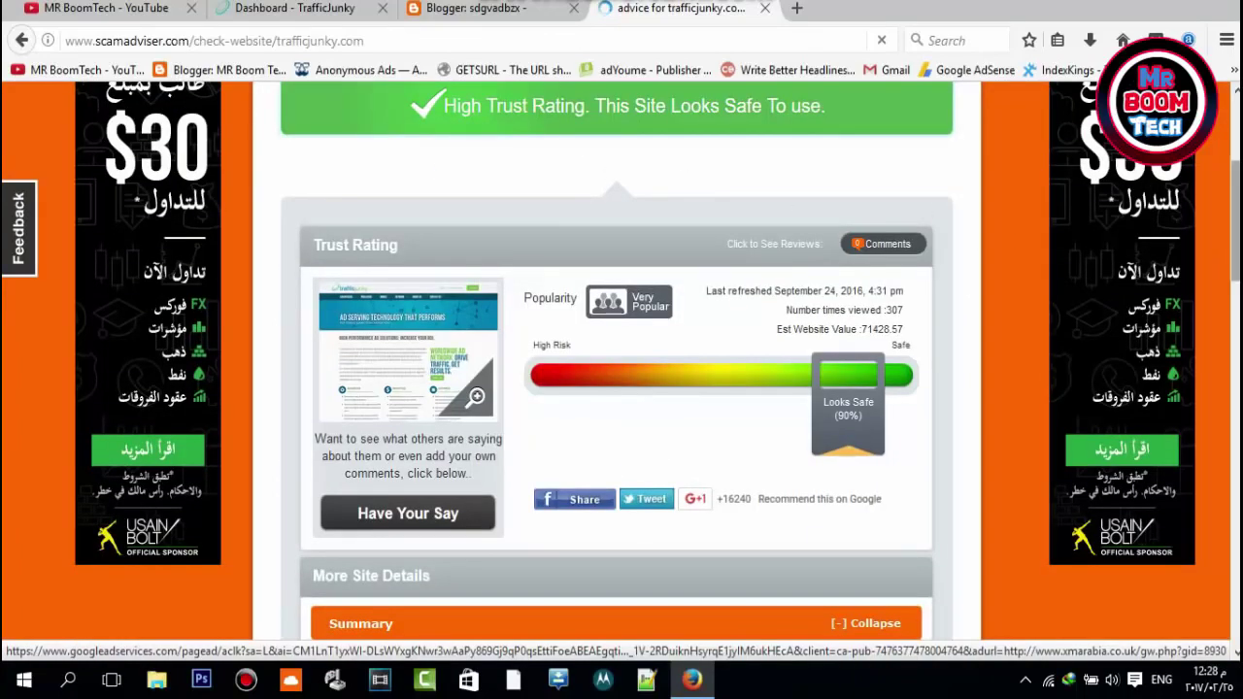
scroll(907, 223, down, 5)
scroll(479, 352, down, 1)
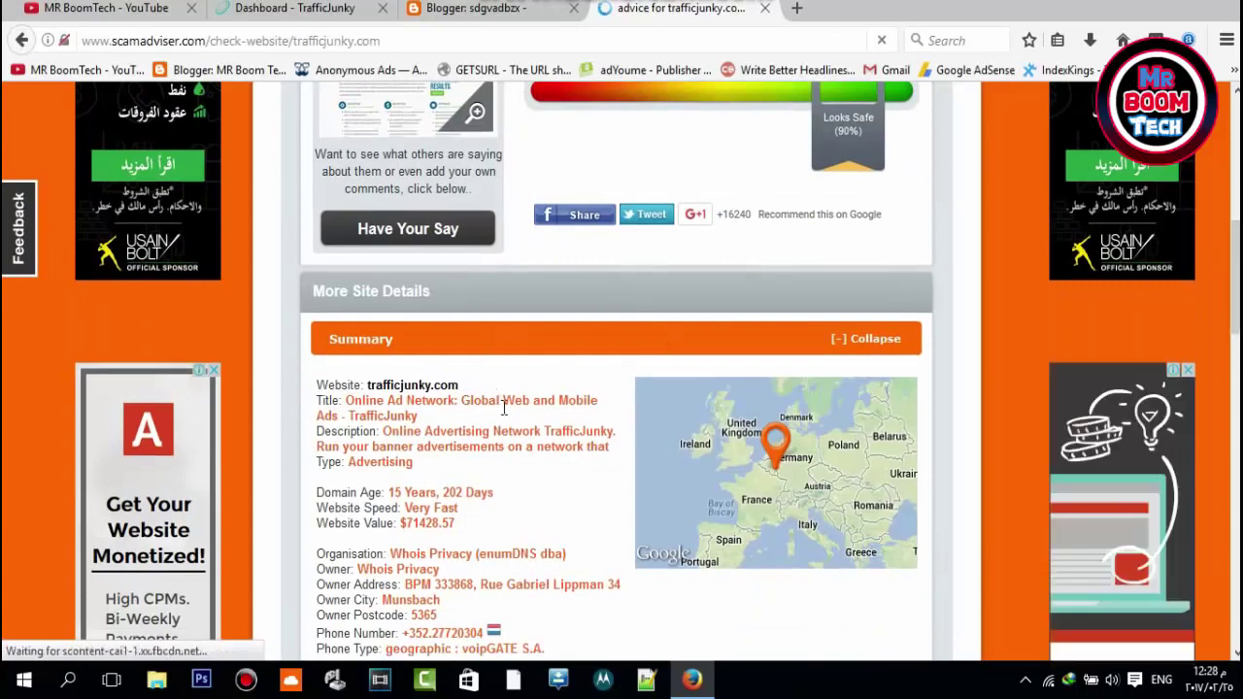
scroll(464, 536, down, 3)
scroll(573, 370, down, 2)
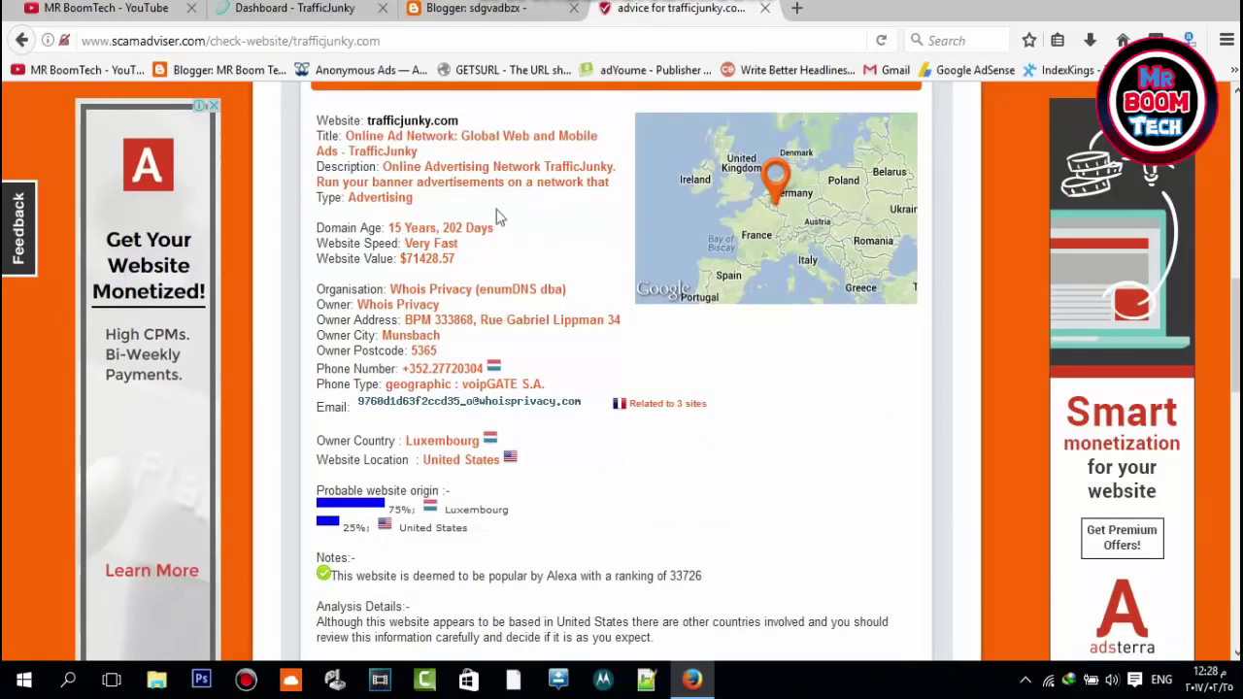
- Review the owner, website origin, notes and analysis details in the Scamadviser report for trafficjunky.com
scroll(554, 371, down, 2)
scroll(679, 364, up, 1)
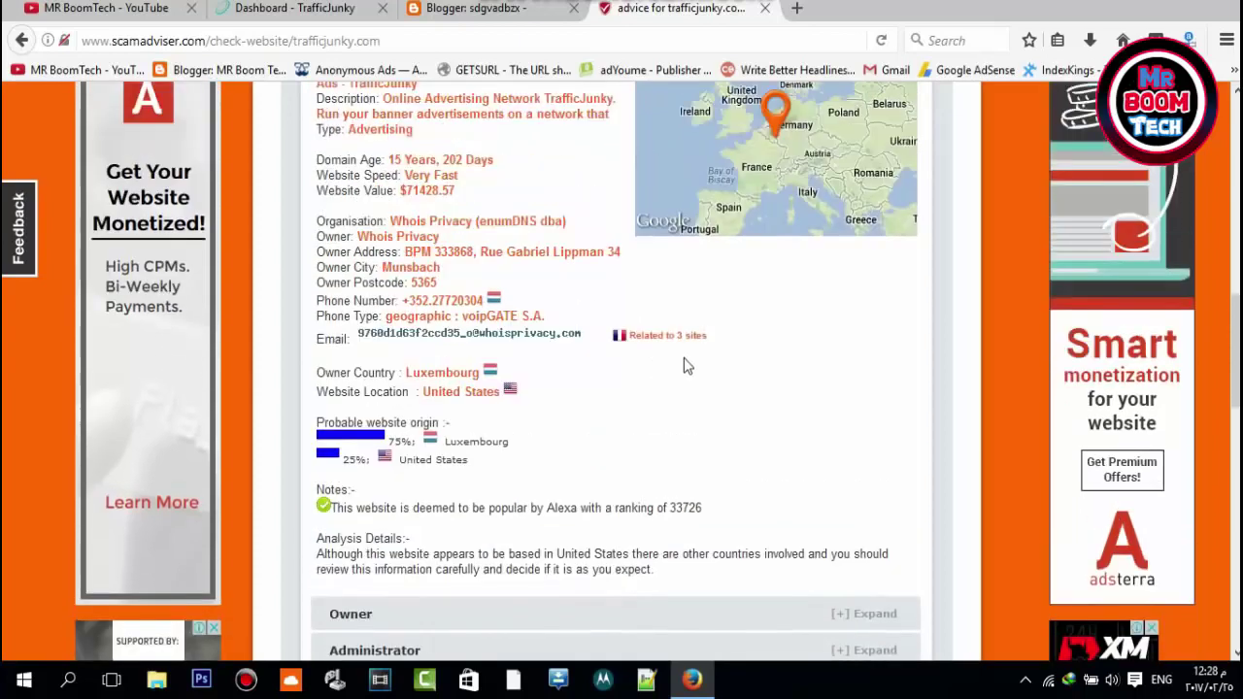
scroll(683, 365, up, 7)
- Switch back to the TrafficJunky dashboard and check the site's Alexa traffic rank with the browser extension
click(292, 8)
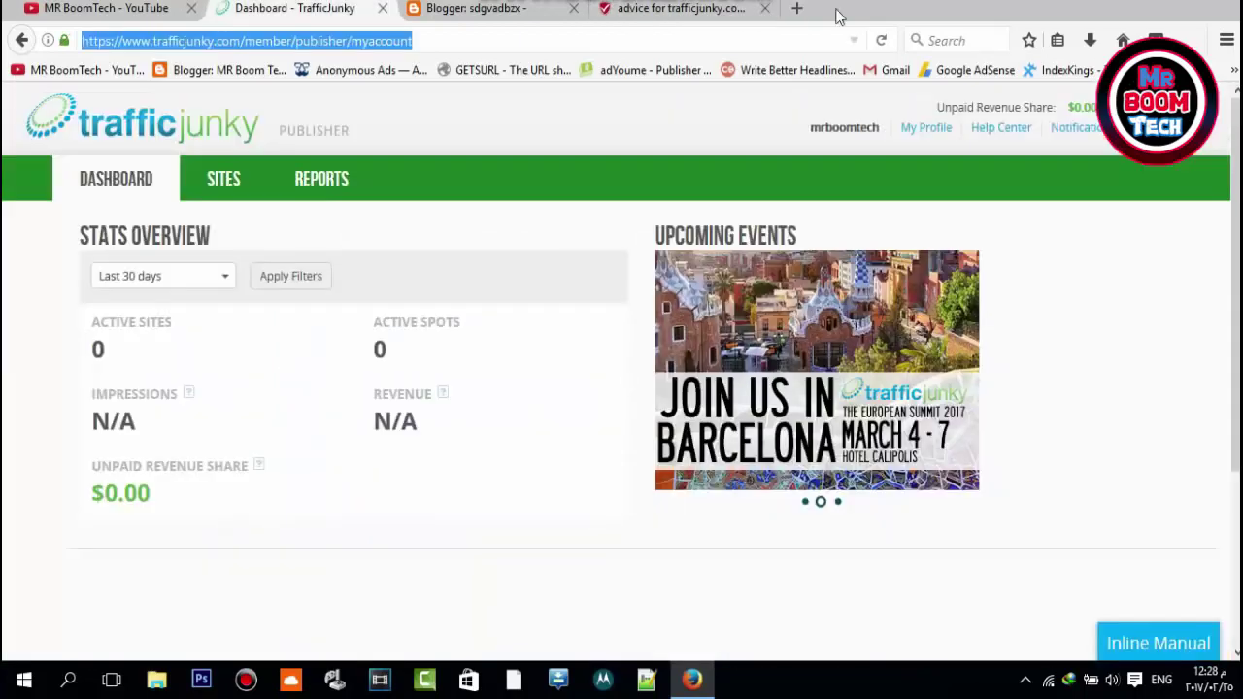
click(1187, 40)
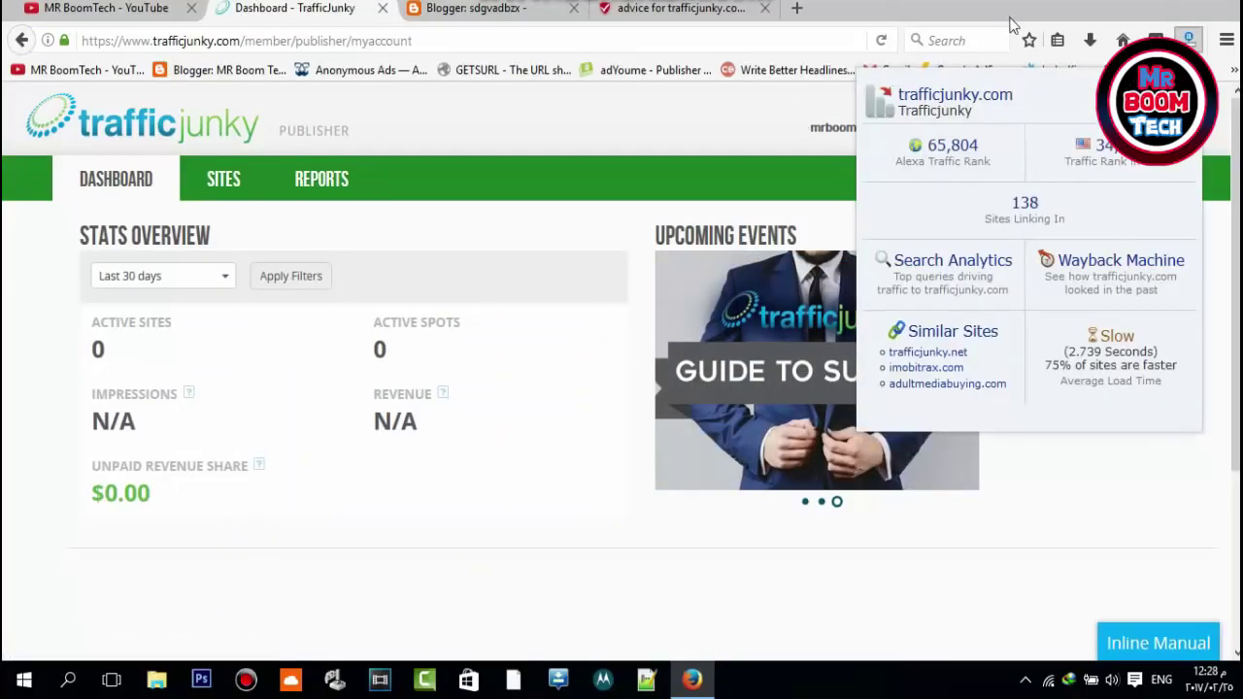
click(481, 237)
- Open the TJ Analytics report, then return to the TrafficJunky publisher dashboard
mouse_move(320, 185)
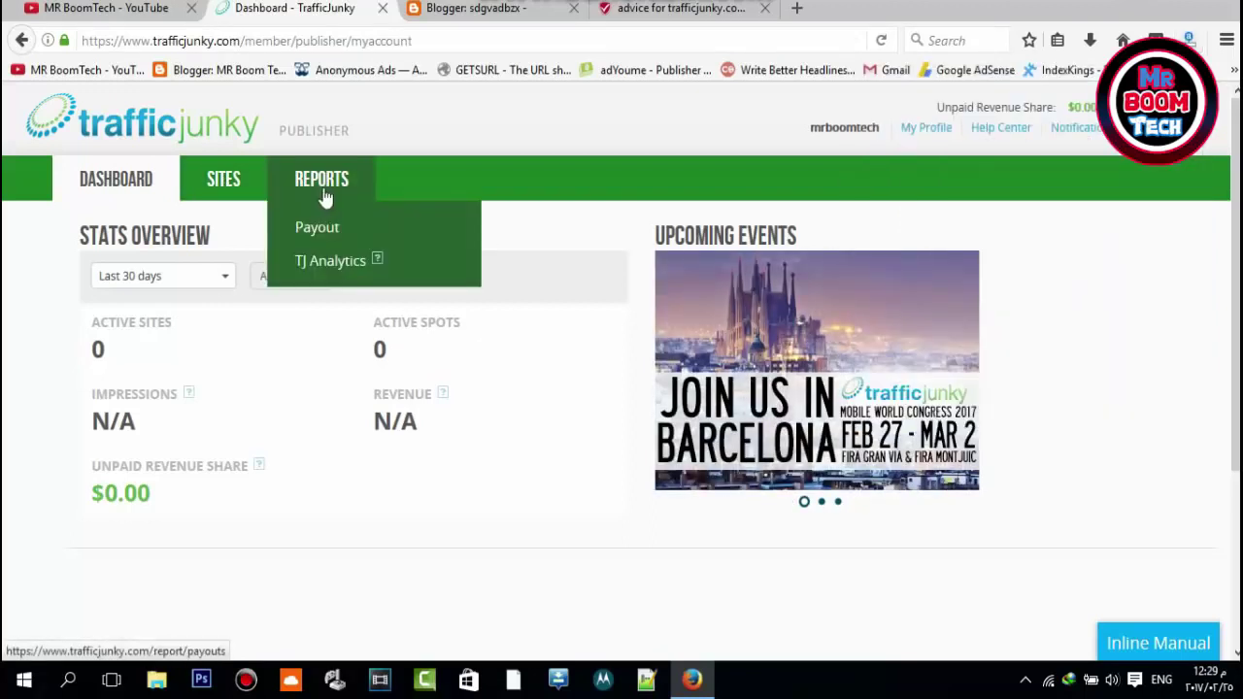
click(344, 258)
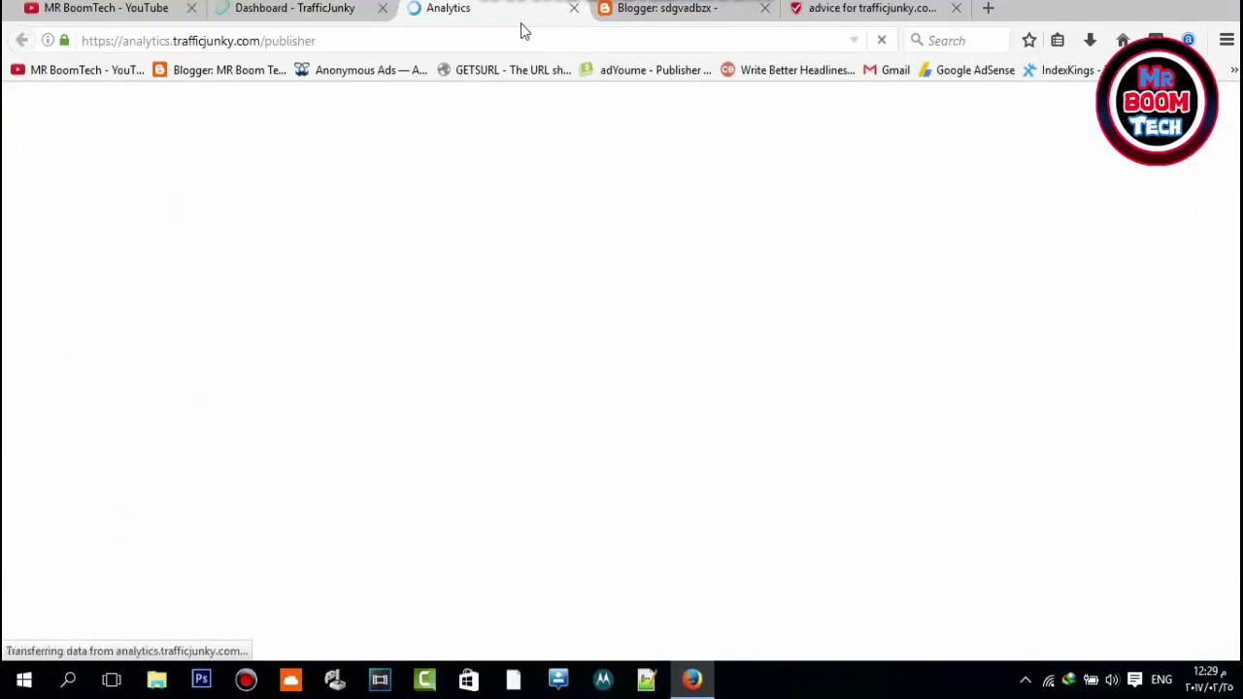
click(306, 12)
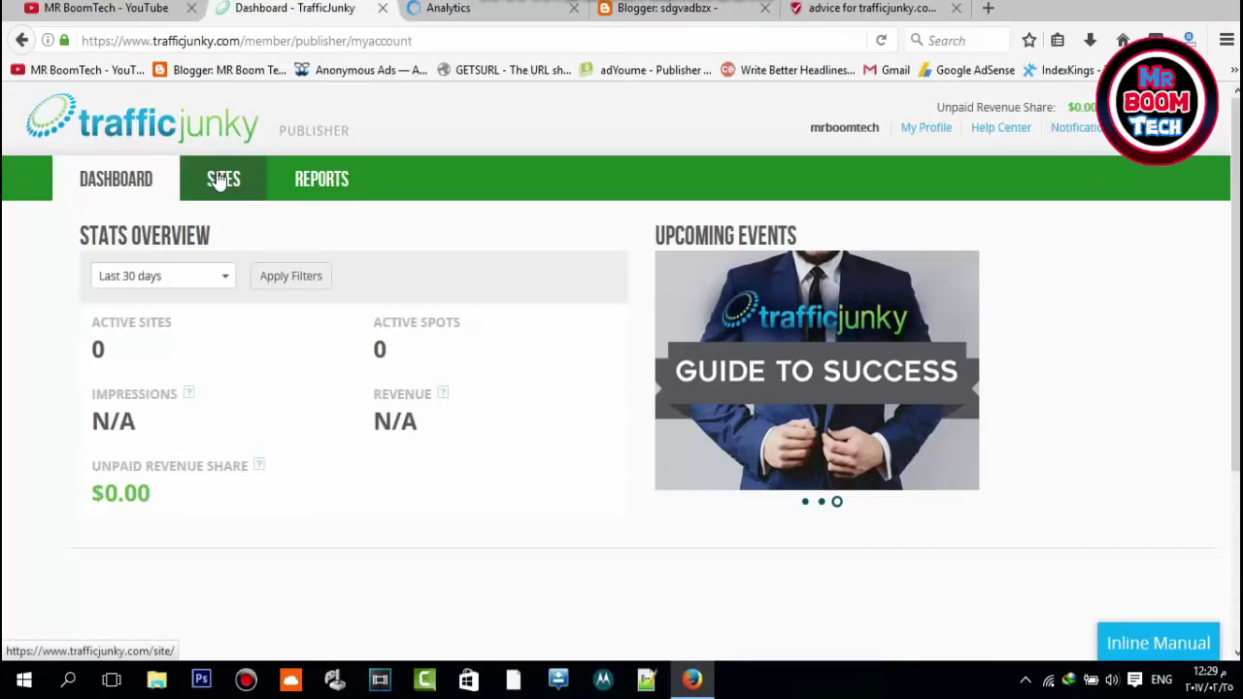
- View the account's notifications and open the TrafficJunky Help Center
click(1085, 135)
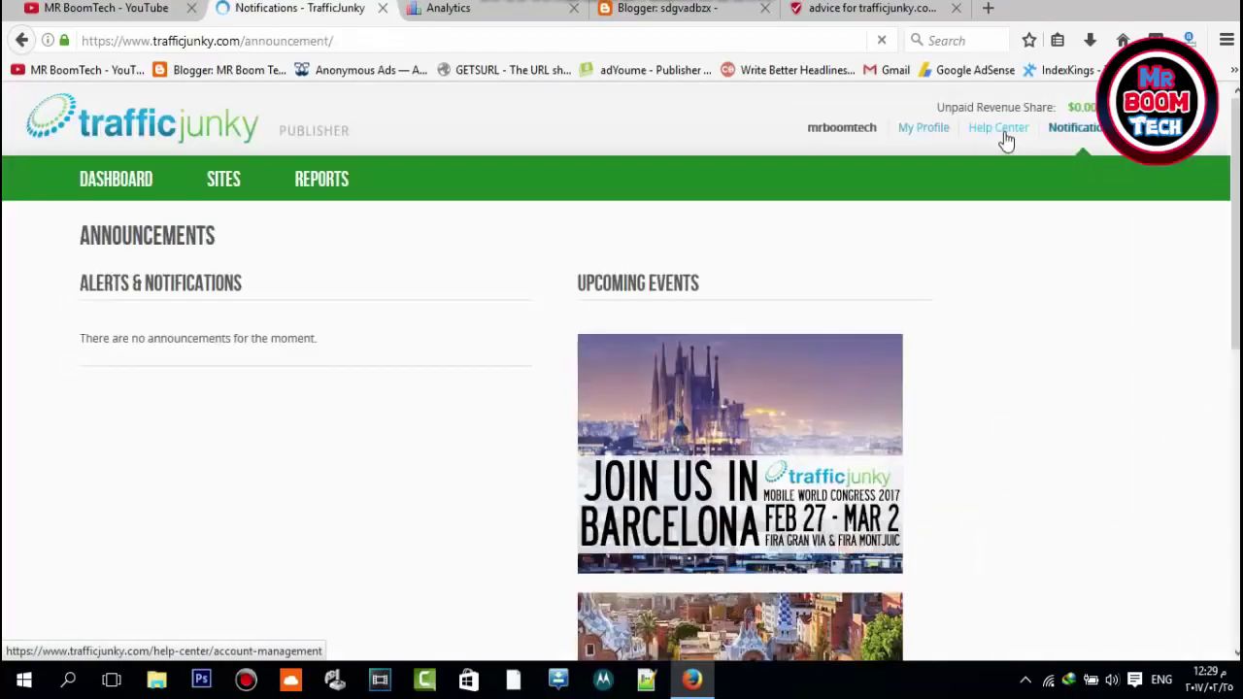
click(1007, 141)
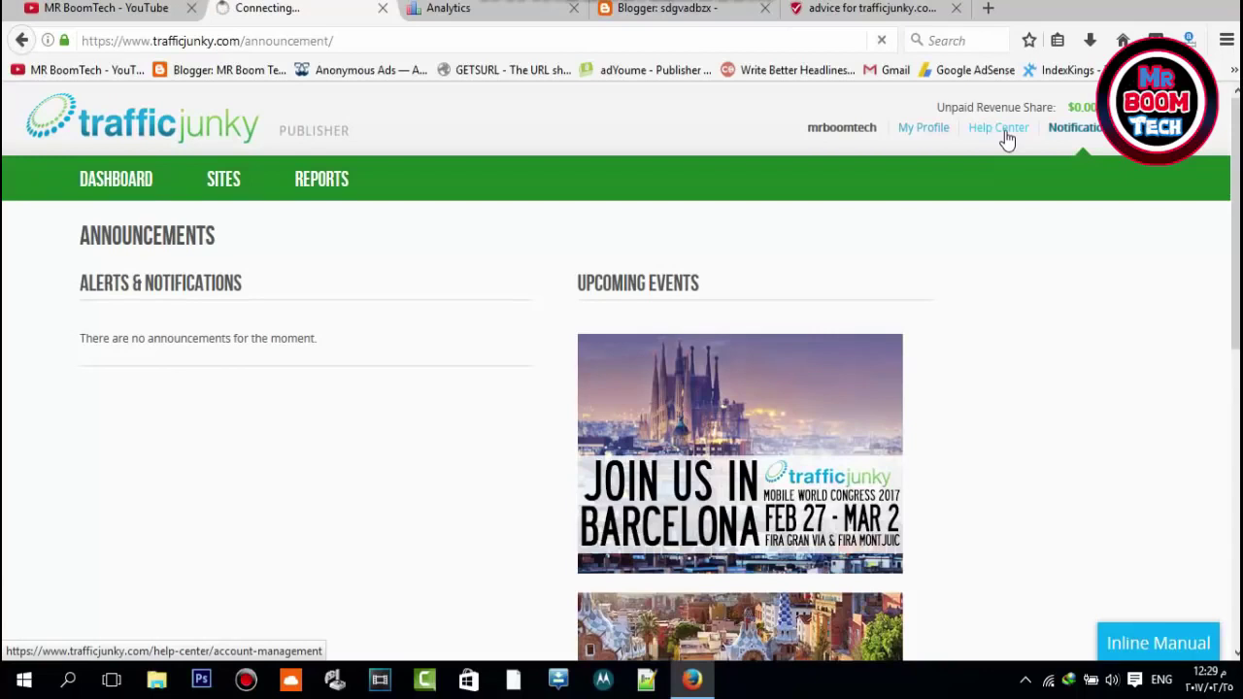